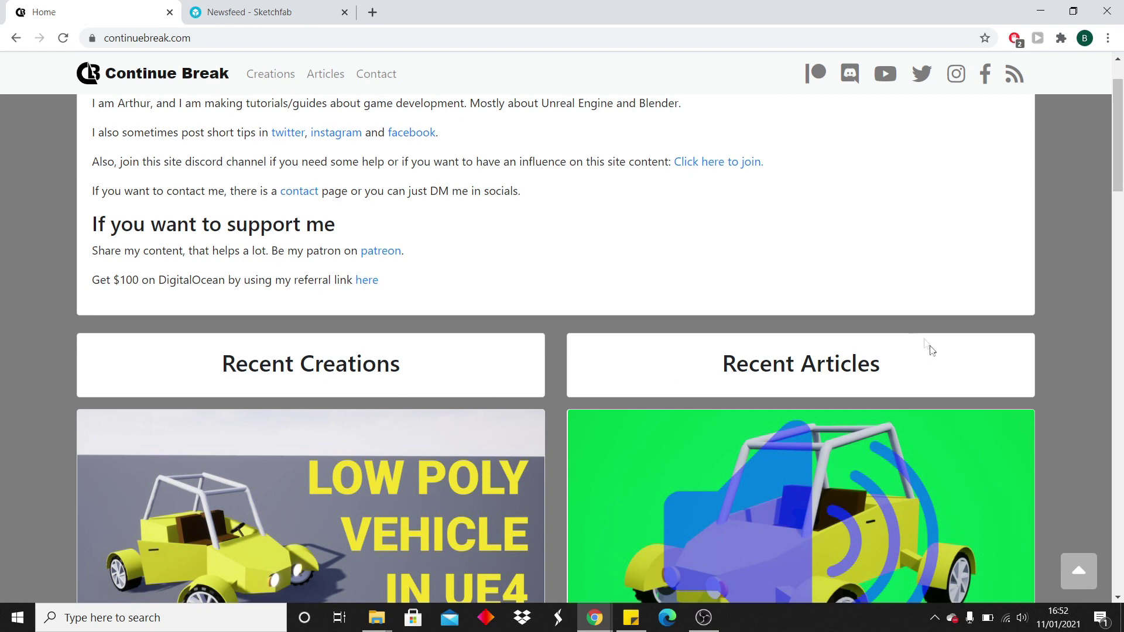
# Step: Download the UE4 Vehicle Rigging Addon zip from Continue Break, then switch to the Sketchfab tab
pyautogui.scroll(-12, 656, 246)
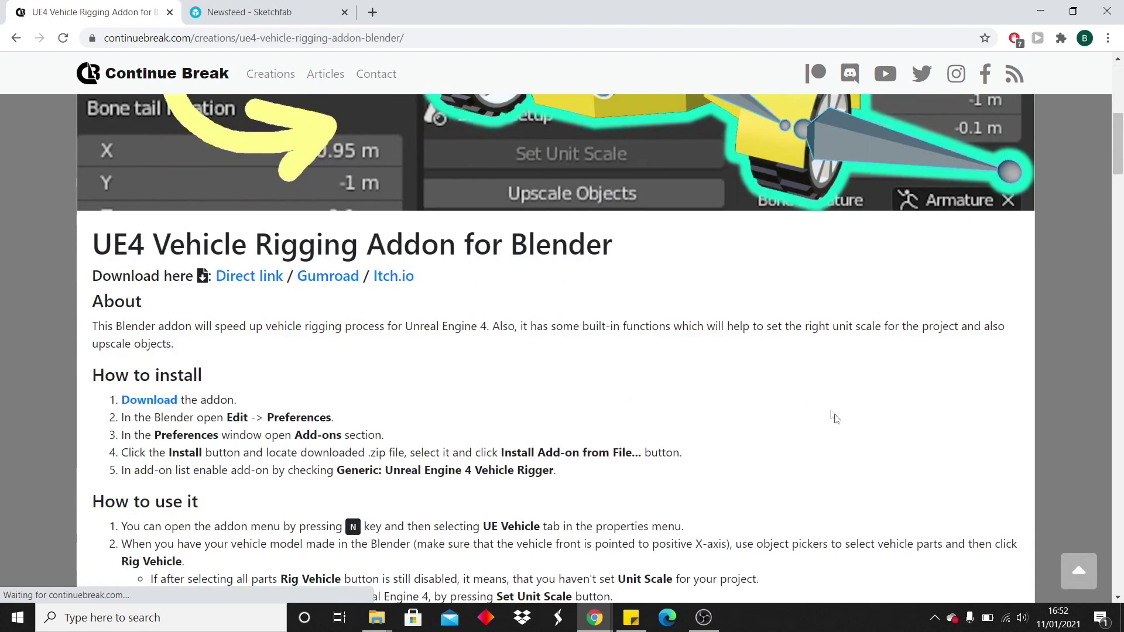
pyautogui.click(245, 278)
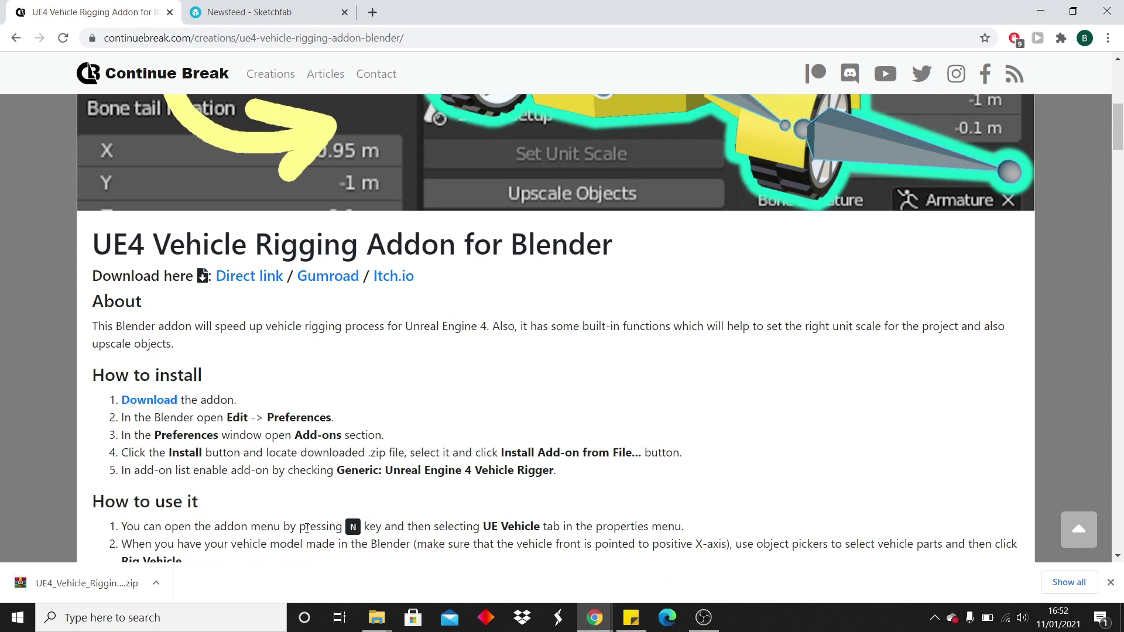
pyautogui.click(234, 12)
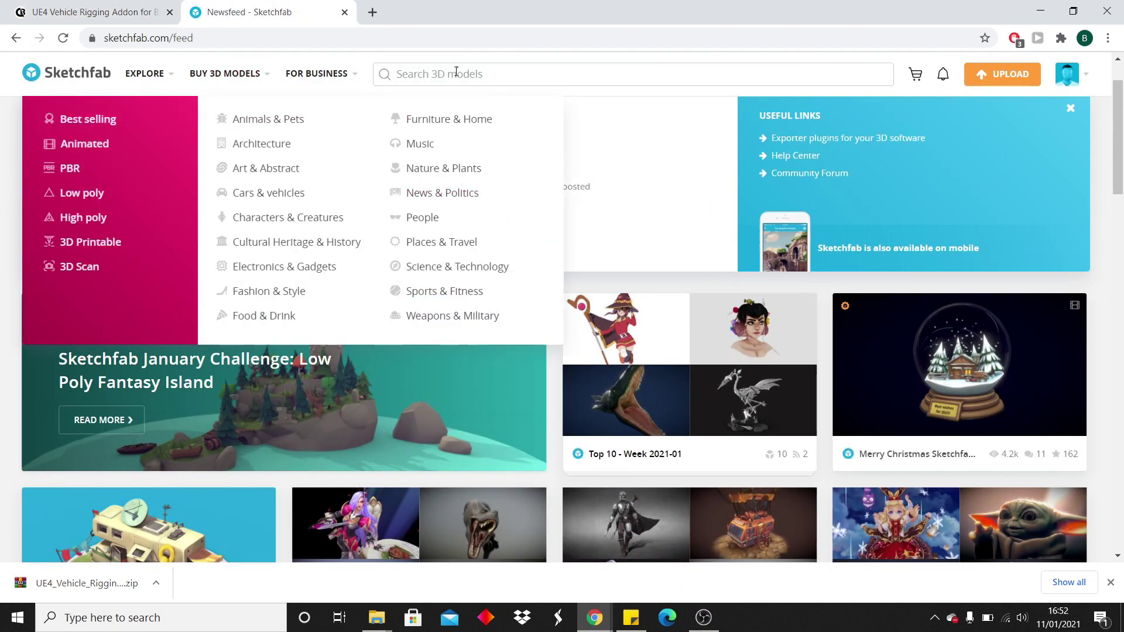
# Step: Search Sketchfab for 'cypertruck' and filter the results to downloadable models
pyautogui.click(457, 75)
pyautogui.write('cyp')
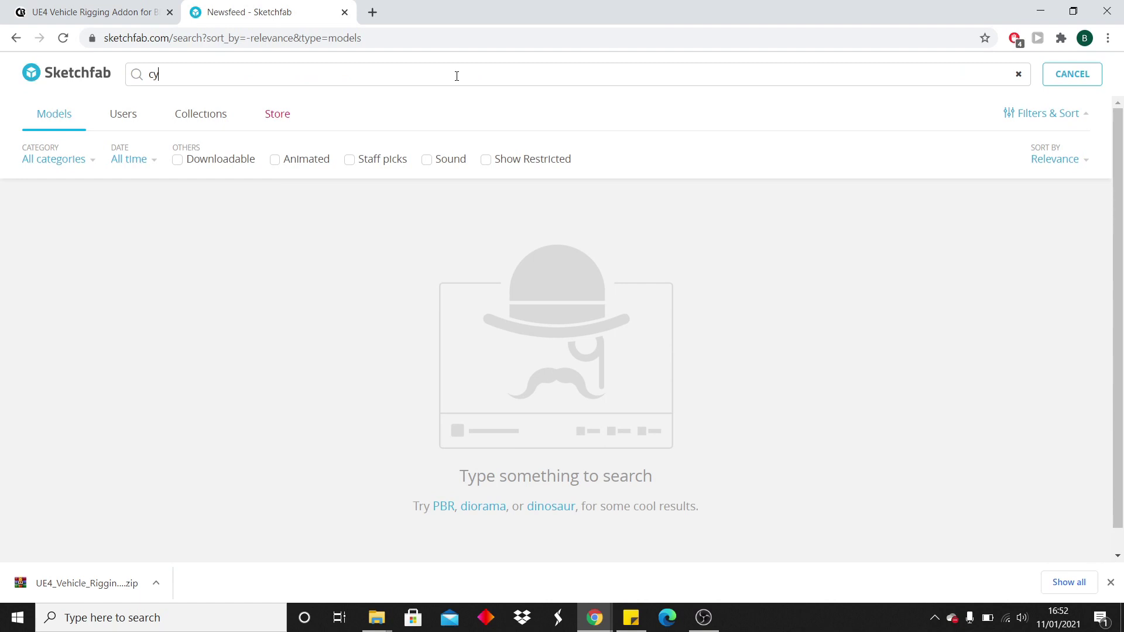
pyautogui.write('ertruck')
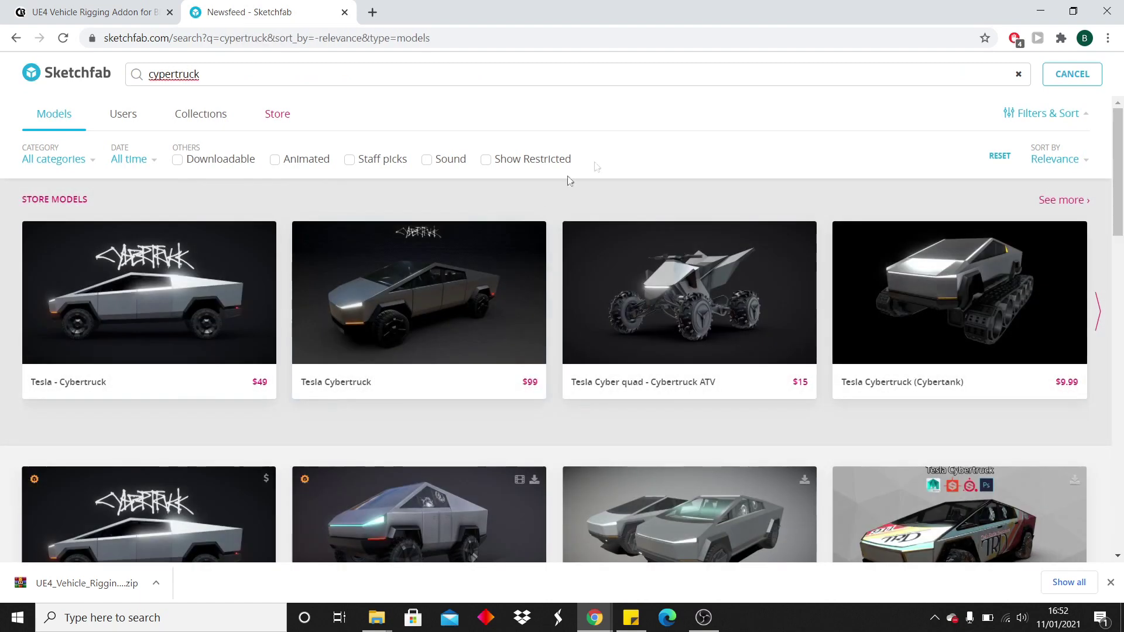
pyautogui.click(204, 162)
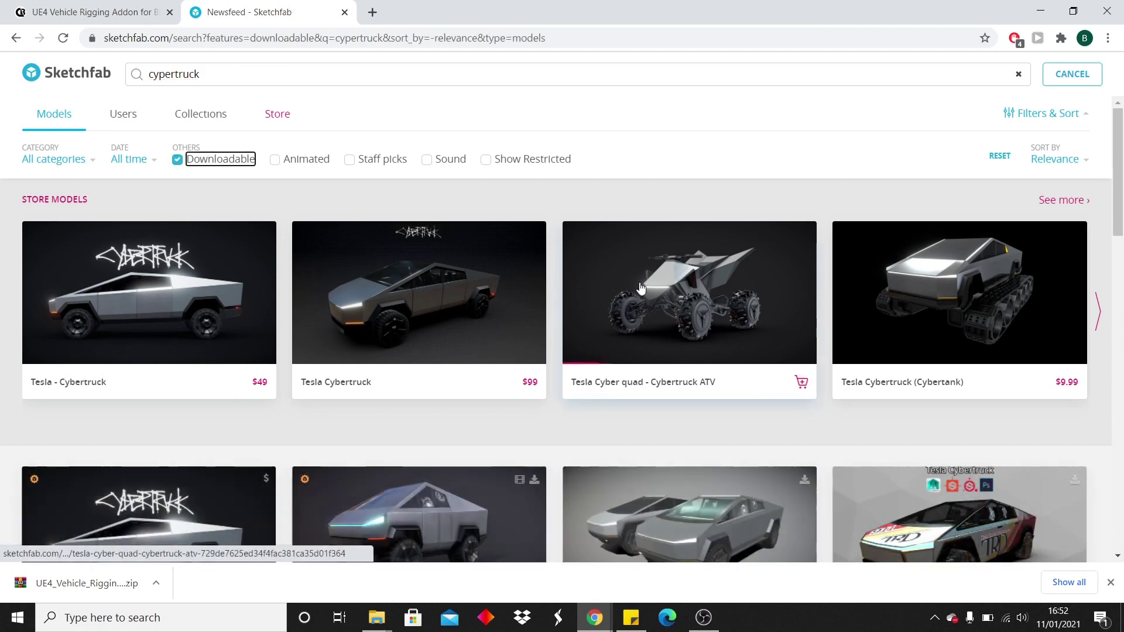
pyautogui.scroll(-5, 619, 287)
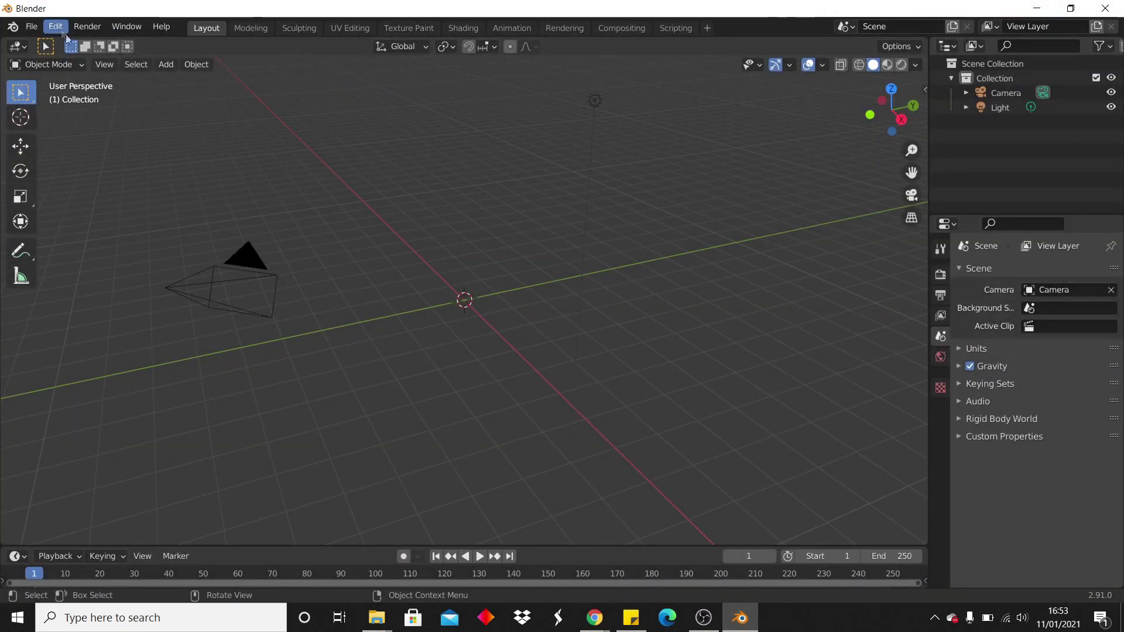
# Step: Install the UE4_Vehicle_Rigging_Addon_v0_6_1.zip add-on from the Desktop through Blender's Preferences
pyautogui.click(56, 28)
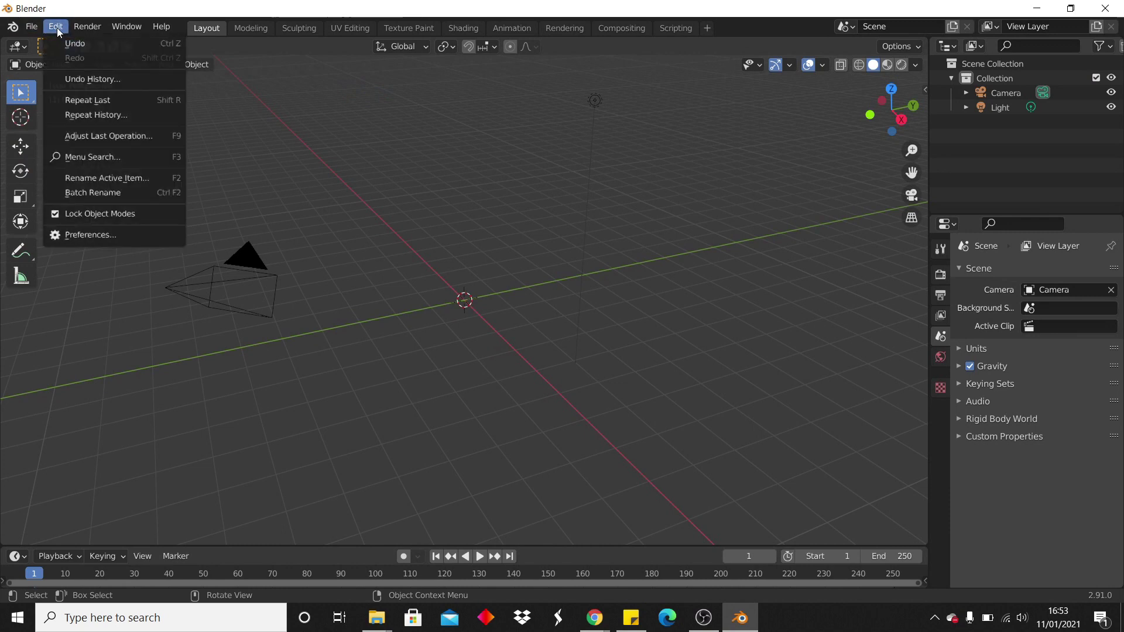
pyautogui.click(135, 235)
pyautogui.click(387, 87)
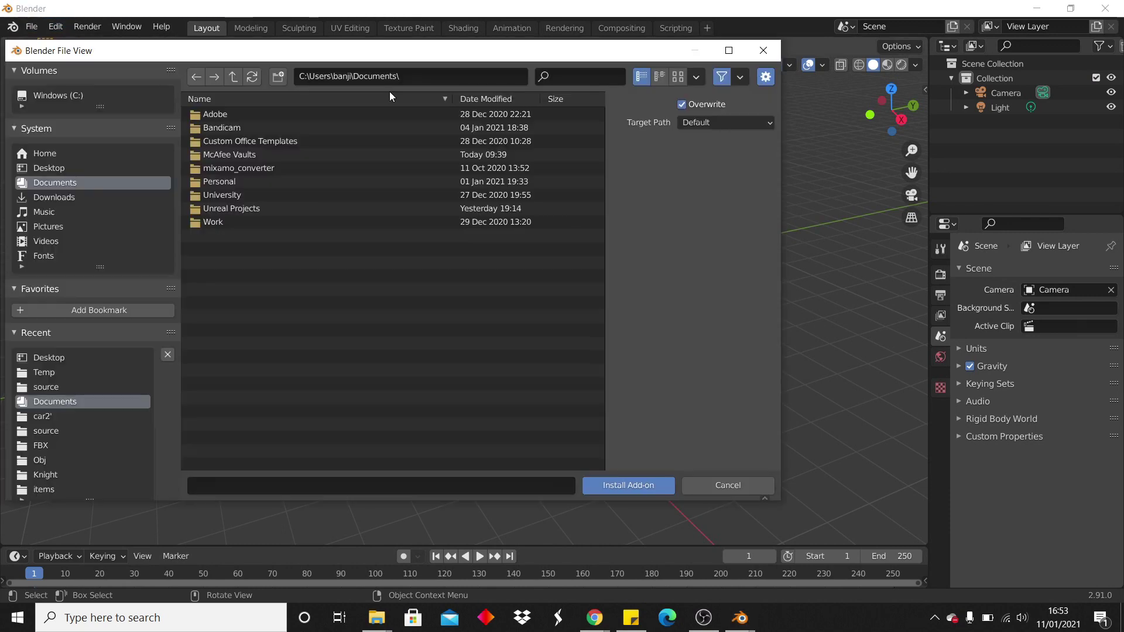
pyautogui.click(80, 168)
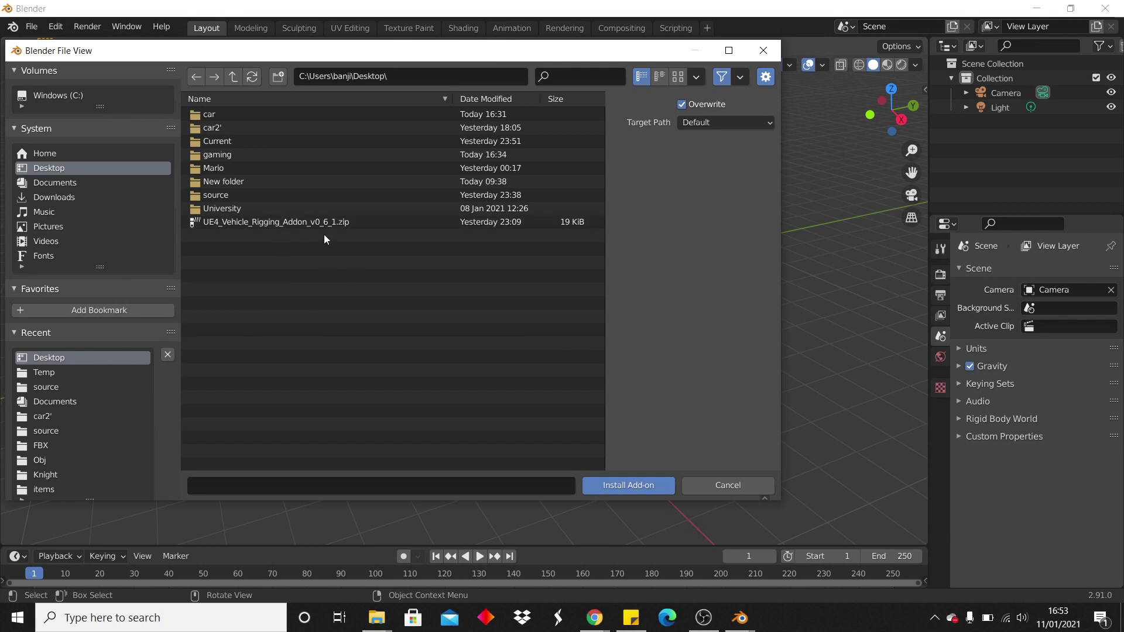
pyautogui.click(311, 221)
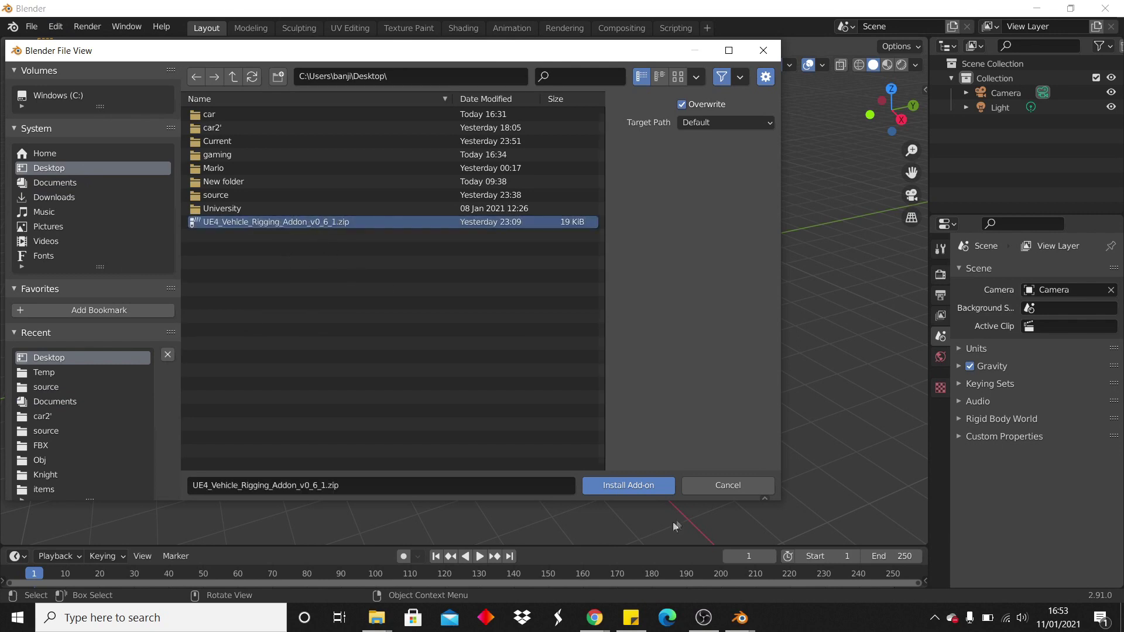
pyautogui.click(627, 487)
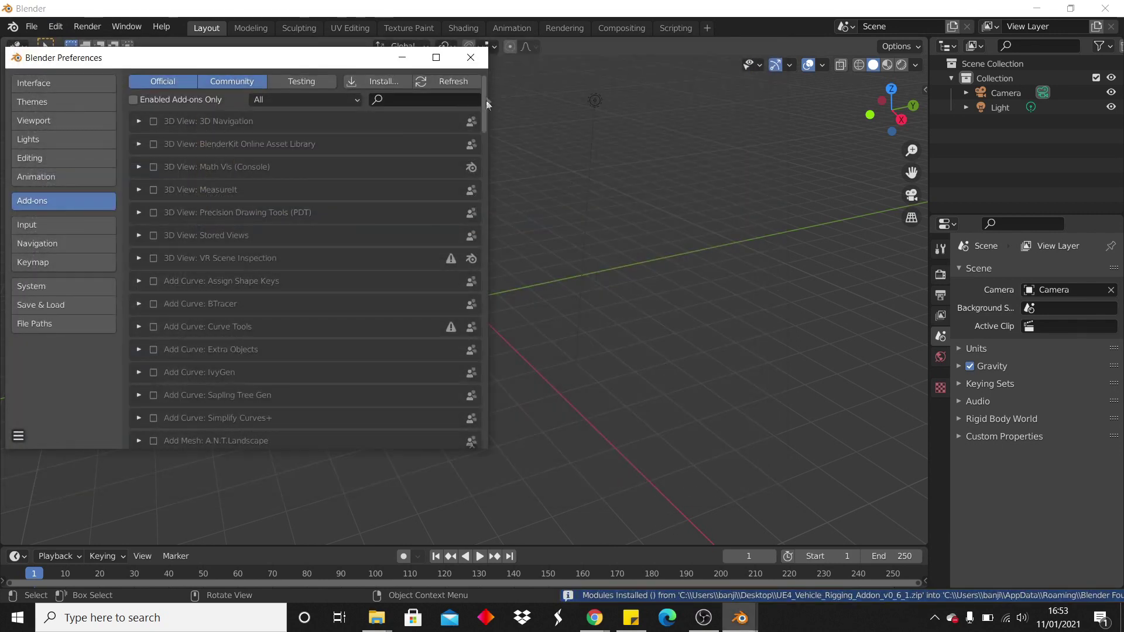
# Step: Filter add-ons by 'rig', enable Generic: Unreal Engine 4 Vehicle Rigger, and close Preferences
pyautogui.click(407, 104)
pyautogui.write('r')
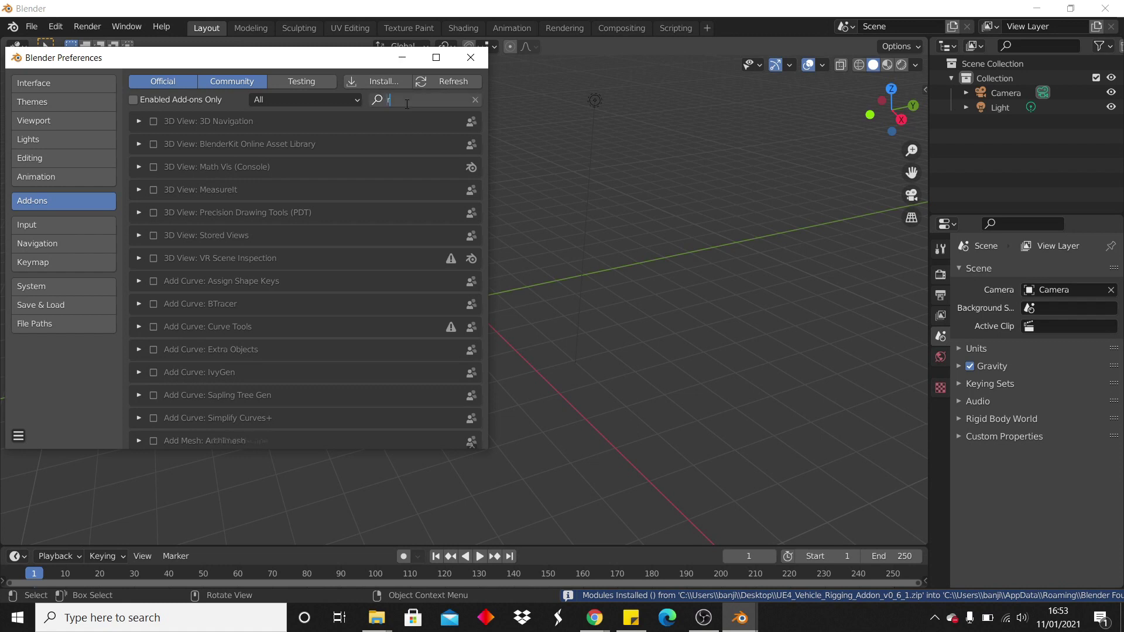
pyautogui.write('ig')
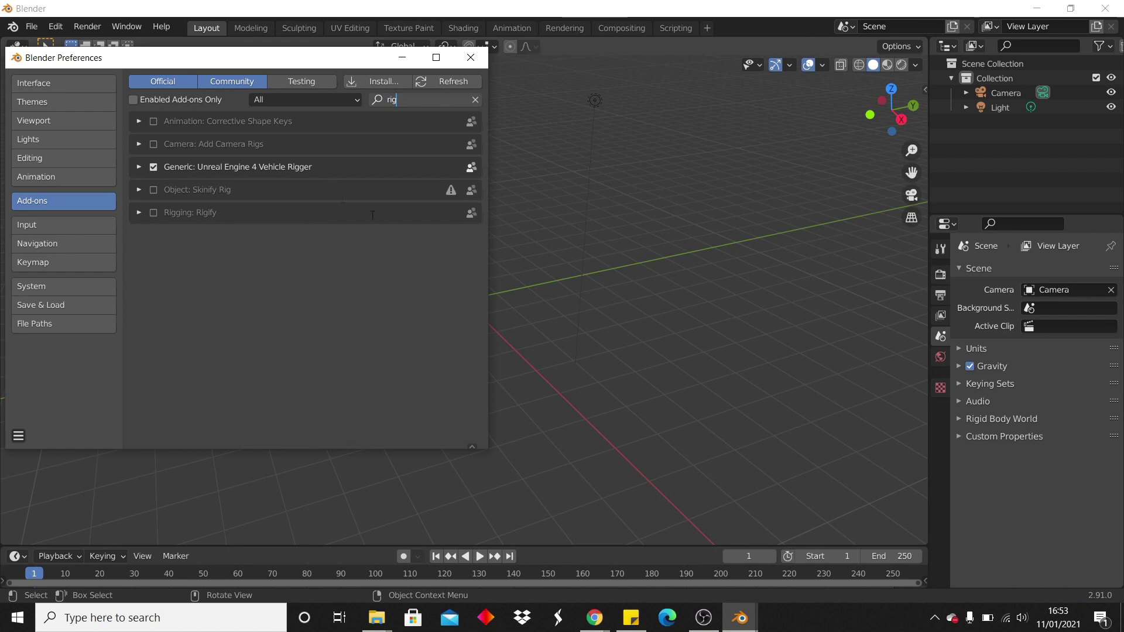
pyautogui.click(473, 65)
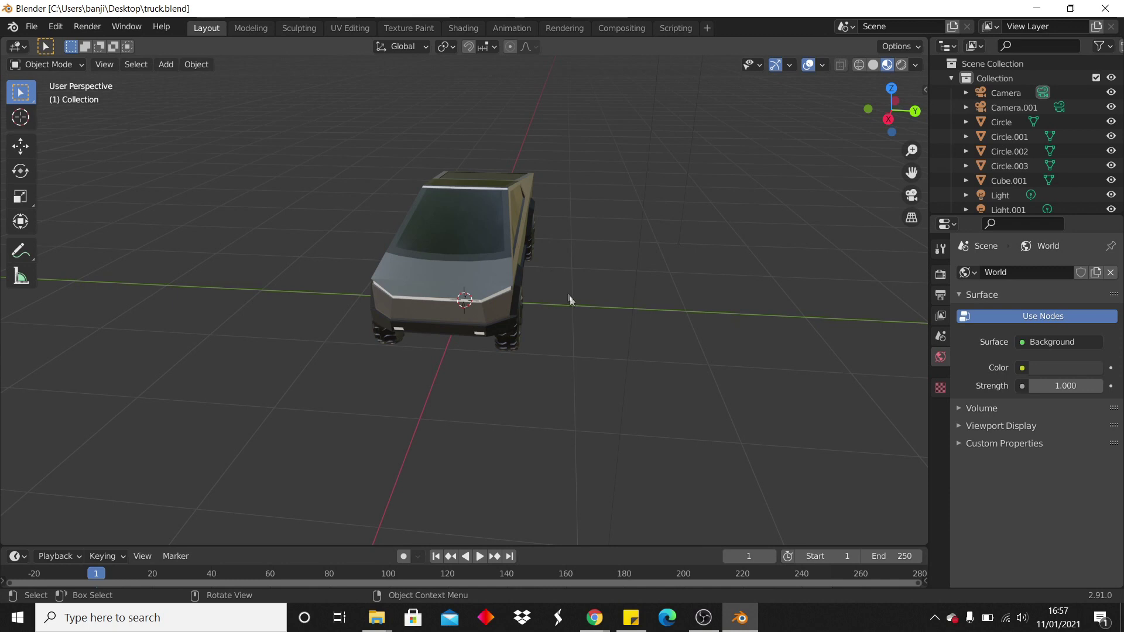
# Step: Inspect the Cybertruck in truck.blend from above and at three-quarters, then show the viewport sidebar
pyautogui.moveTo(570, 300); pyautogui.dragTo(753, 201, button='middle')
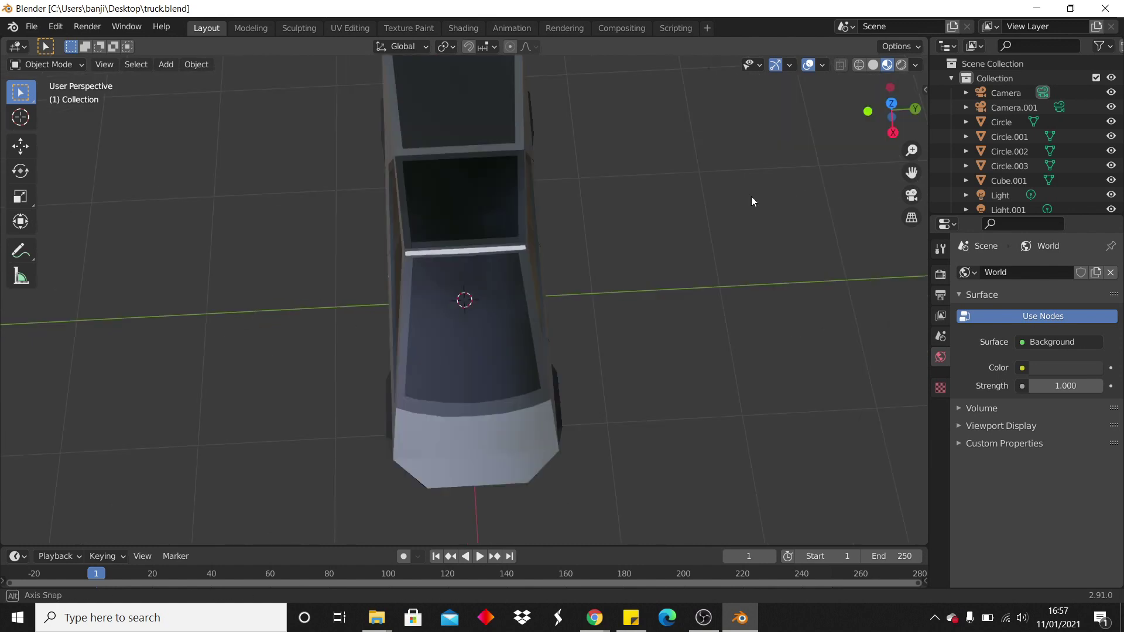
pyautogui.moveTo(752, 201); pyautogui.dragTo(710, 227, button='middle')
pyautogui.click(926, 91)
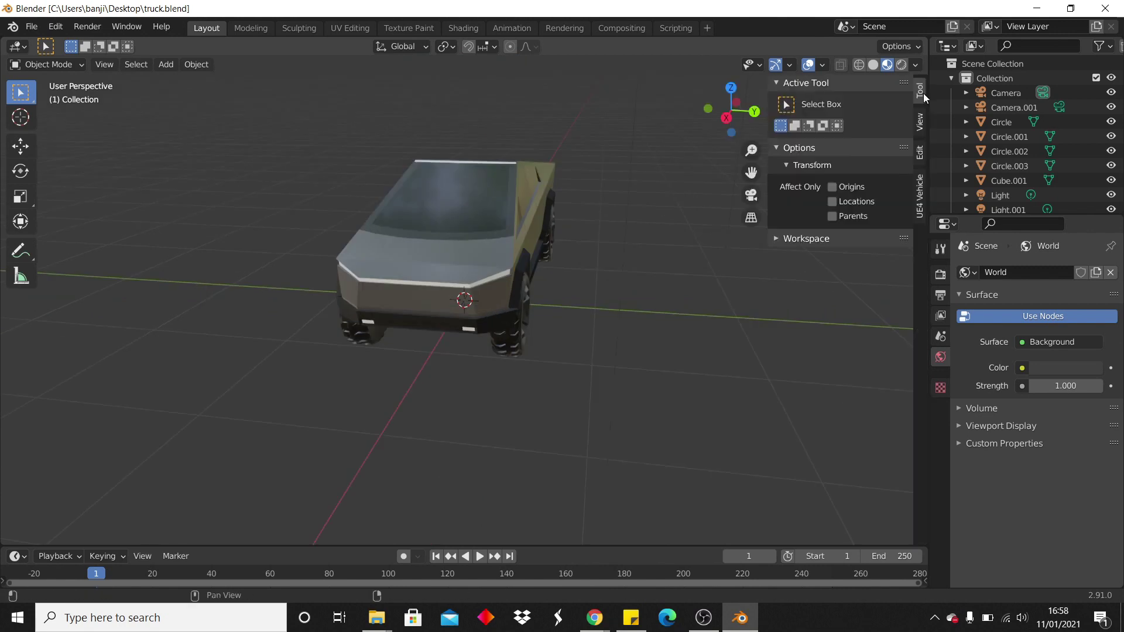
# Step: Set the scene unit scale for Unreal from the sidebar's UE4 Vehicle tab
pyautogui.click(921, 199)
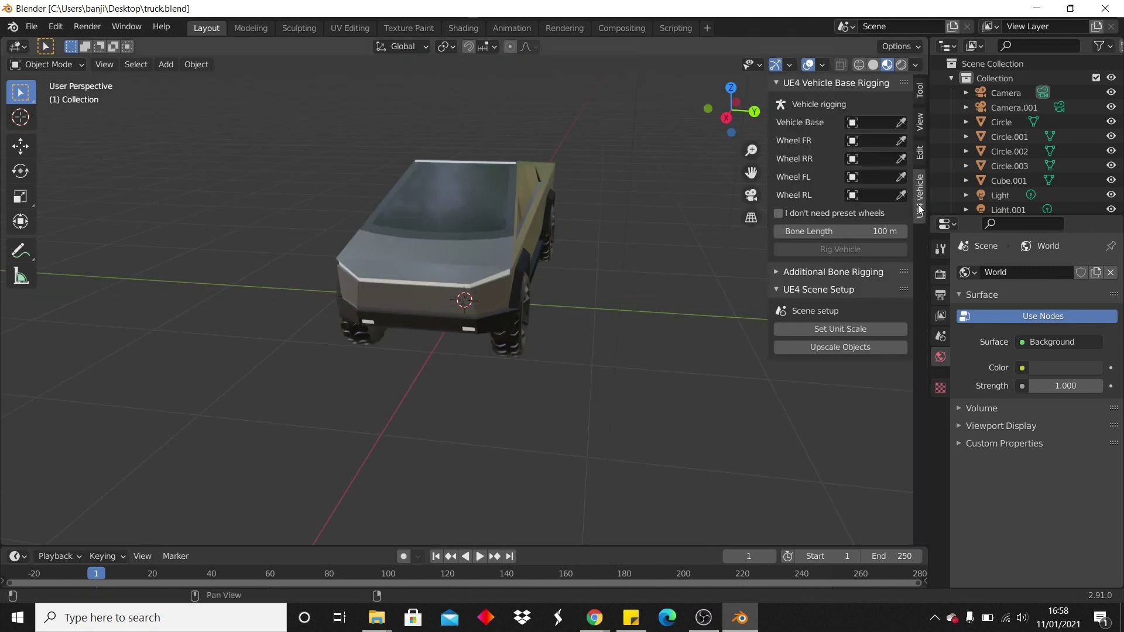
pyautogui.click(878, 332)
pyautogui.click(862, 333)
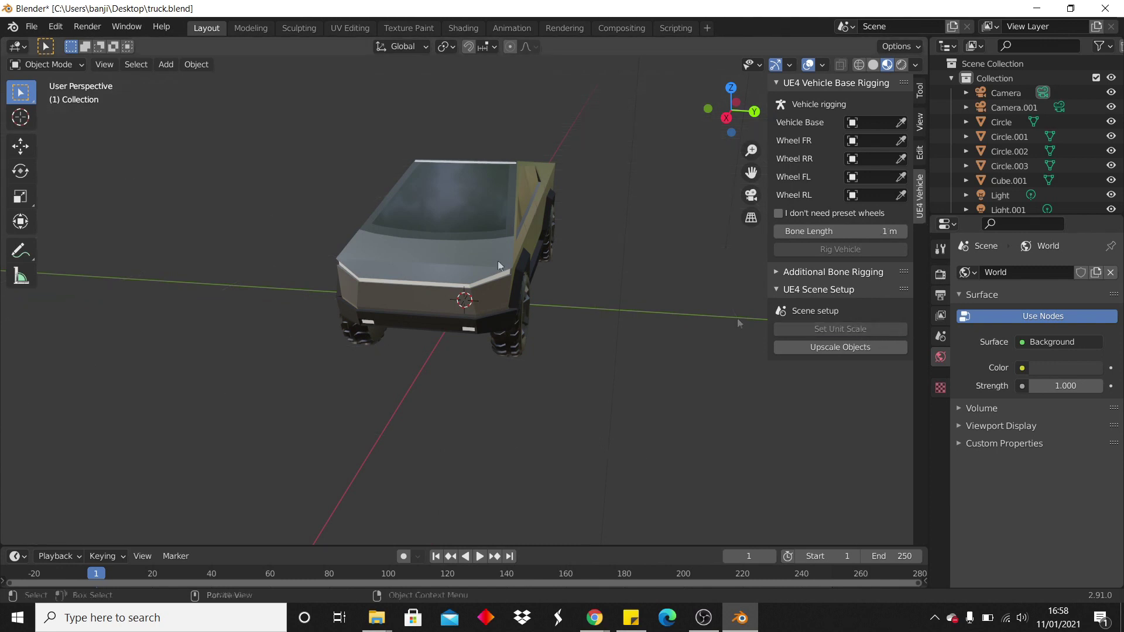
pyautogui.click(829, 349)
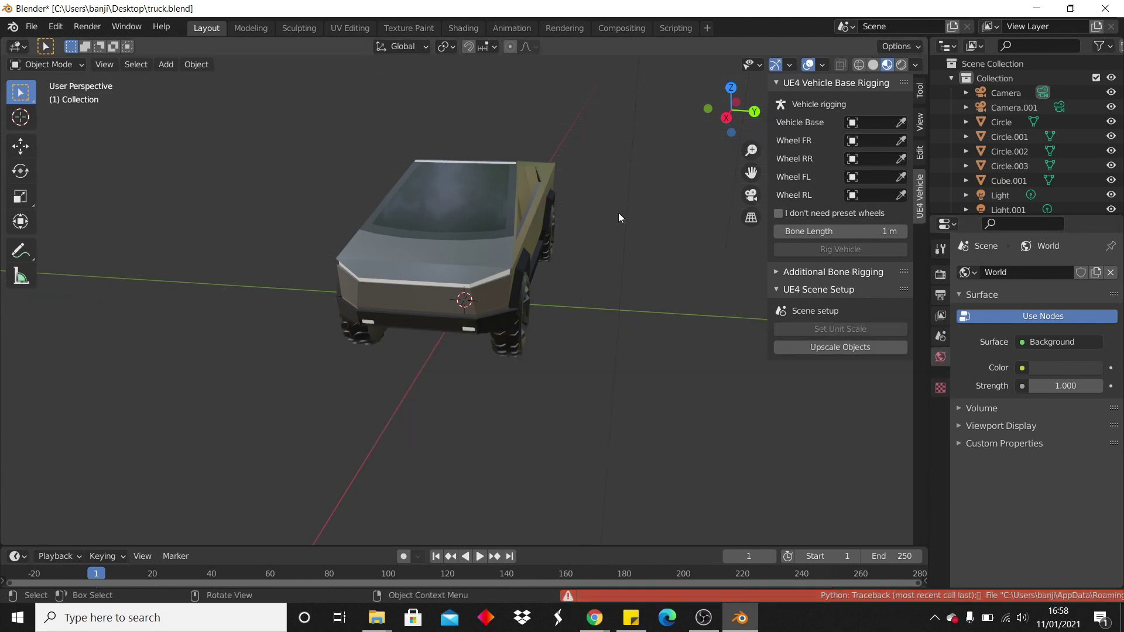
# Step: Select the truck body and upscale the truck's objects for Unreal Engine 4
pyautogui.moveTo(613, 247); pyautogui.dragTo(466, 219, button='middle')
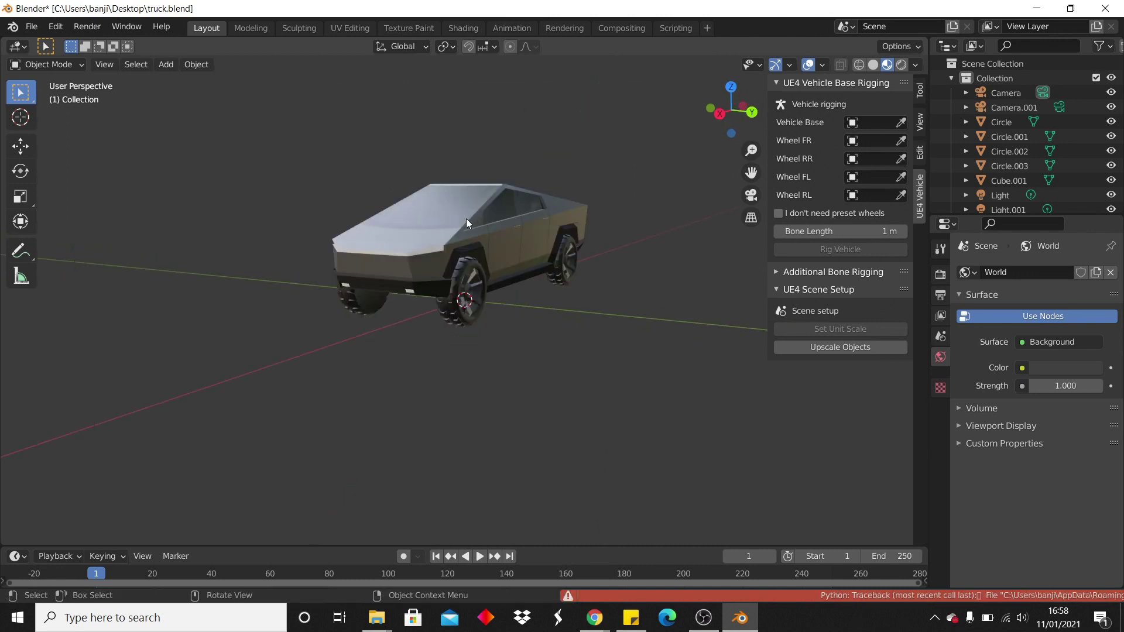
pyautogui.click(466, 218)
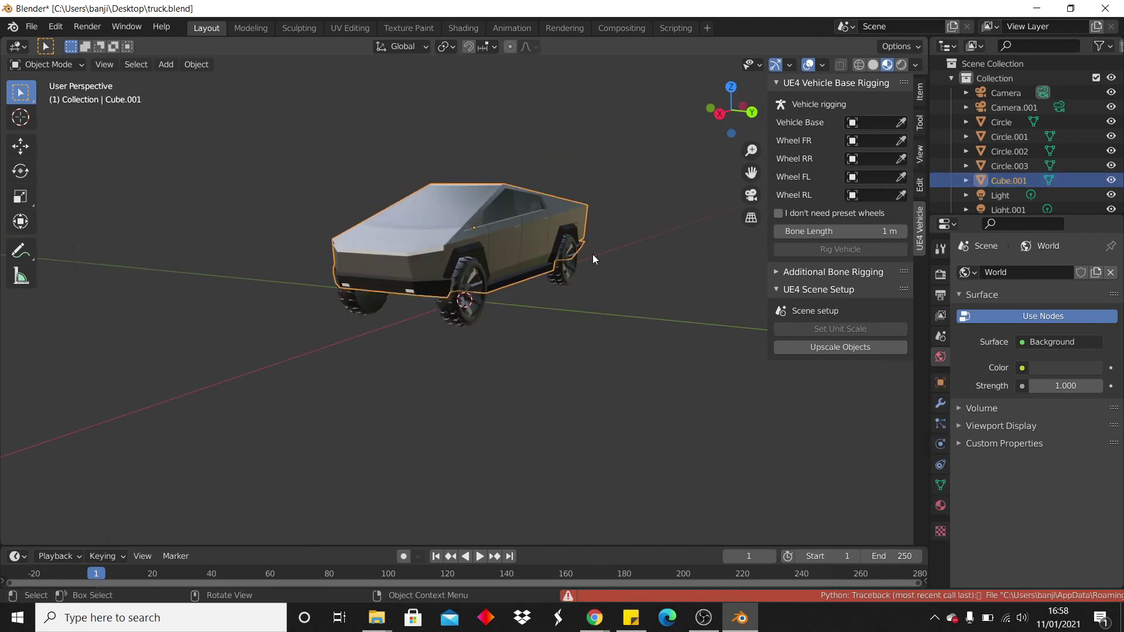
pyautogui.click(869, 350)
pyautogui.scroll(-6, 498, 198)
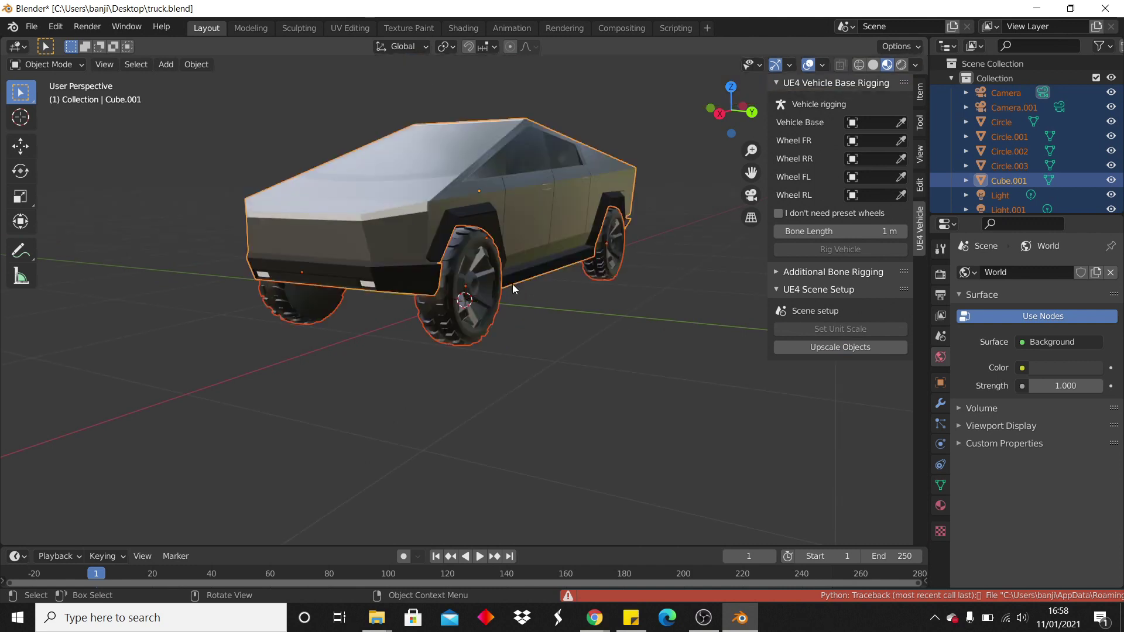
pyautogui.moveTo(512, 283); pyautogui.dragTo(538, 226, button='middle')
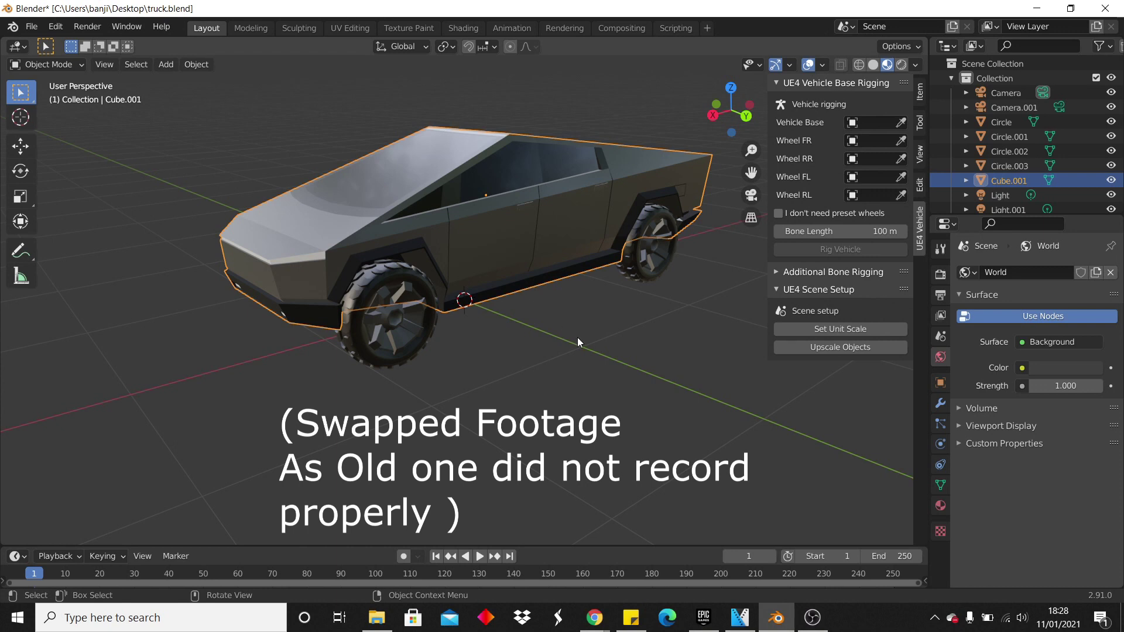
# Step: Set the truck body as the vehicle base and the front wheel as Wheel FR
pyautogui.press('g')
pyautogui.click(585, 291)
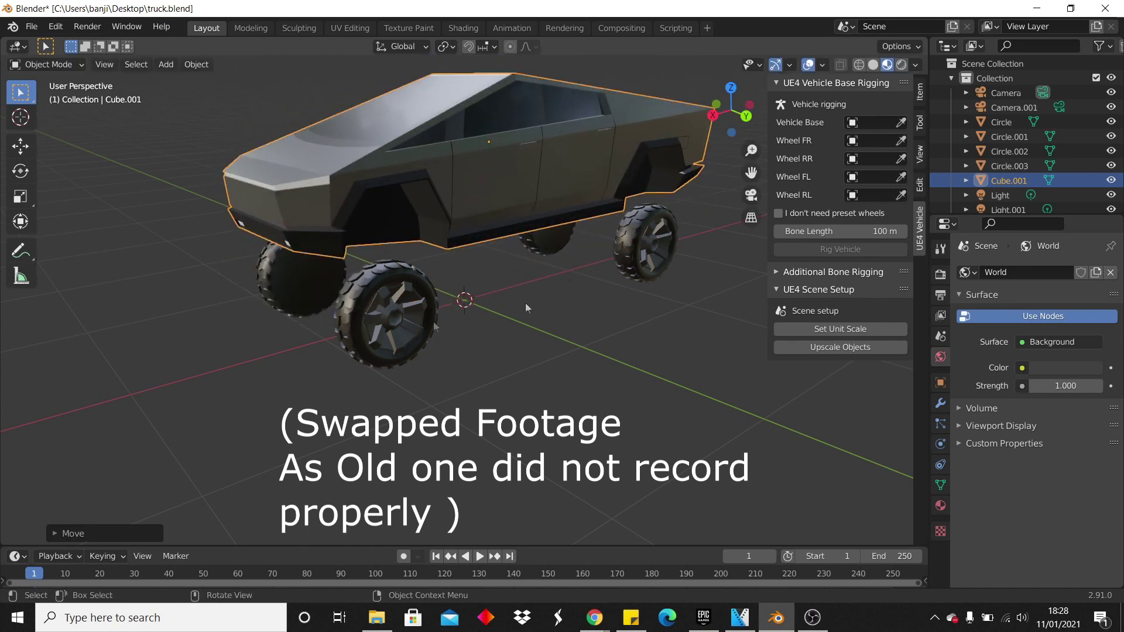
pyautogui.hotkey('ctrl', 'z')
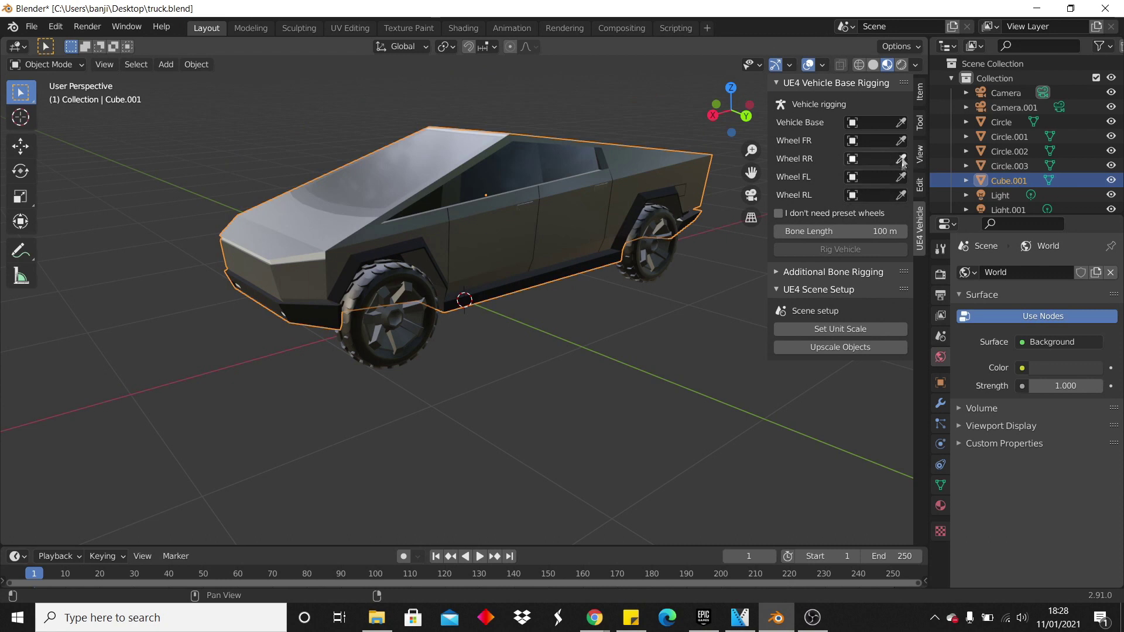
pyautogui.click(901, 122)
pyautogui.click(527, 176)
pyautogui.click(902, 141)
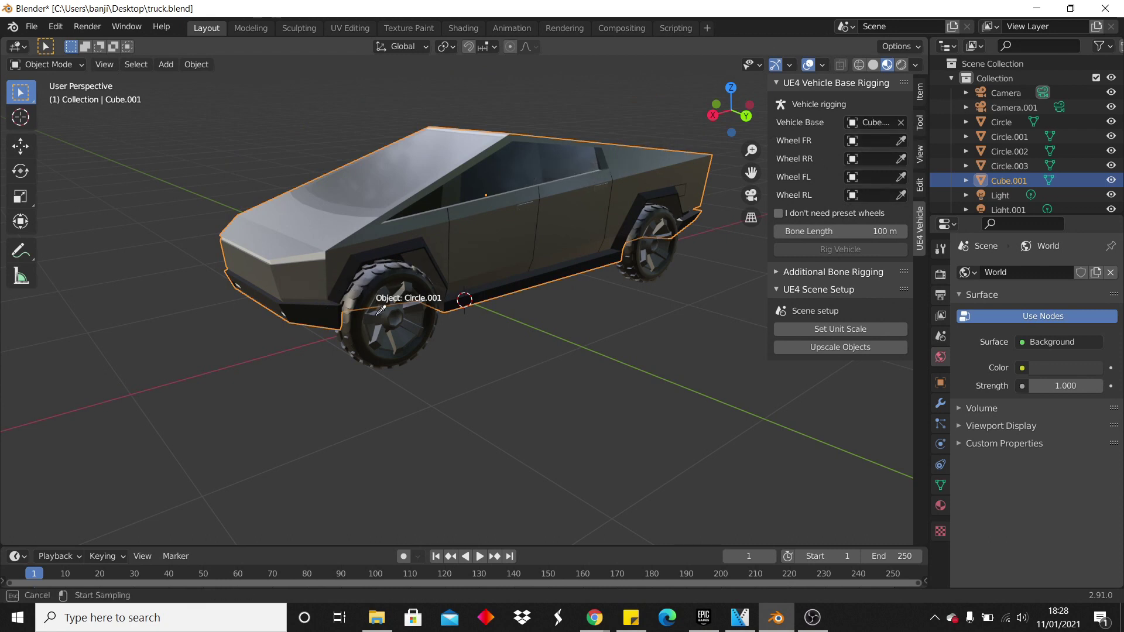
pyautogui.click(426, 312)
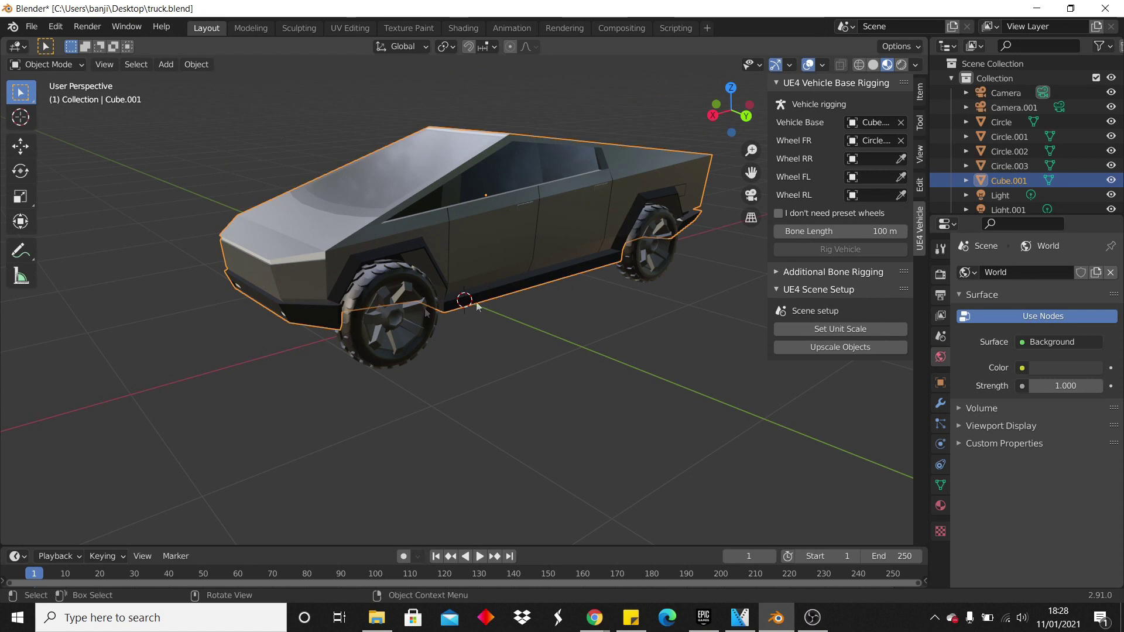
# Step: Assign the remaining wheels as Wheel RR, Wheel FL and Wheel RL
pyautogui.click(901, 159)
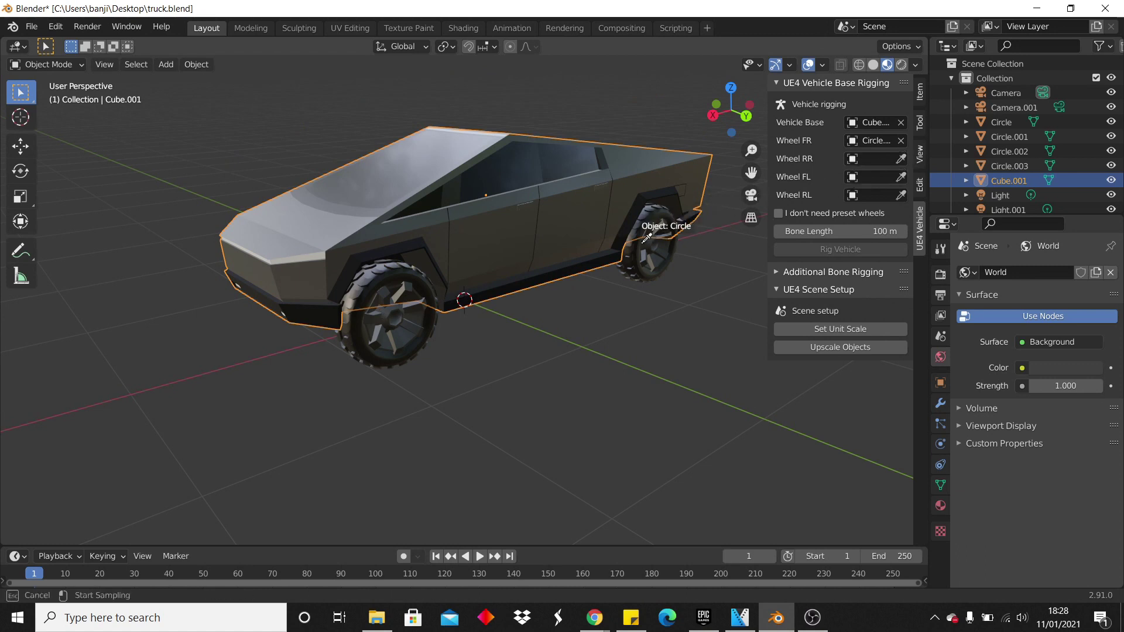
pyautogui.click(647, 237)
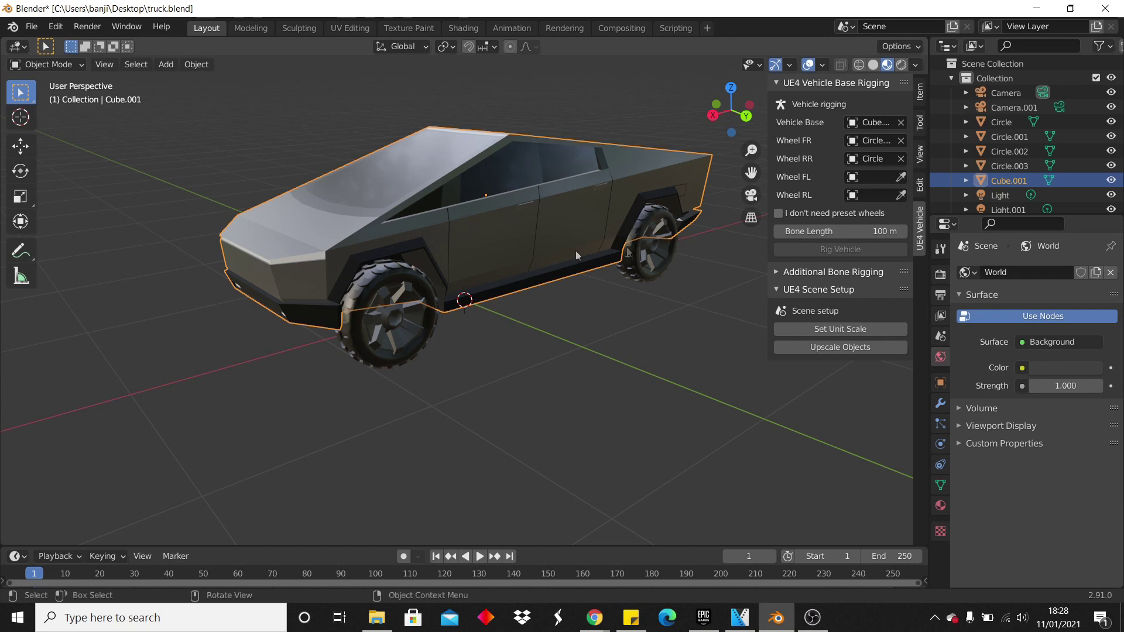
pyautogui.moveTo(647, 237); pyautogui.dragTo(889, 142, button='middle')
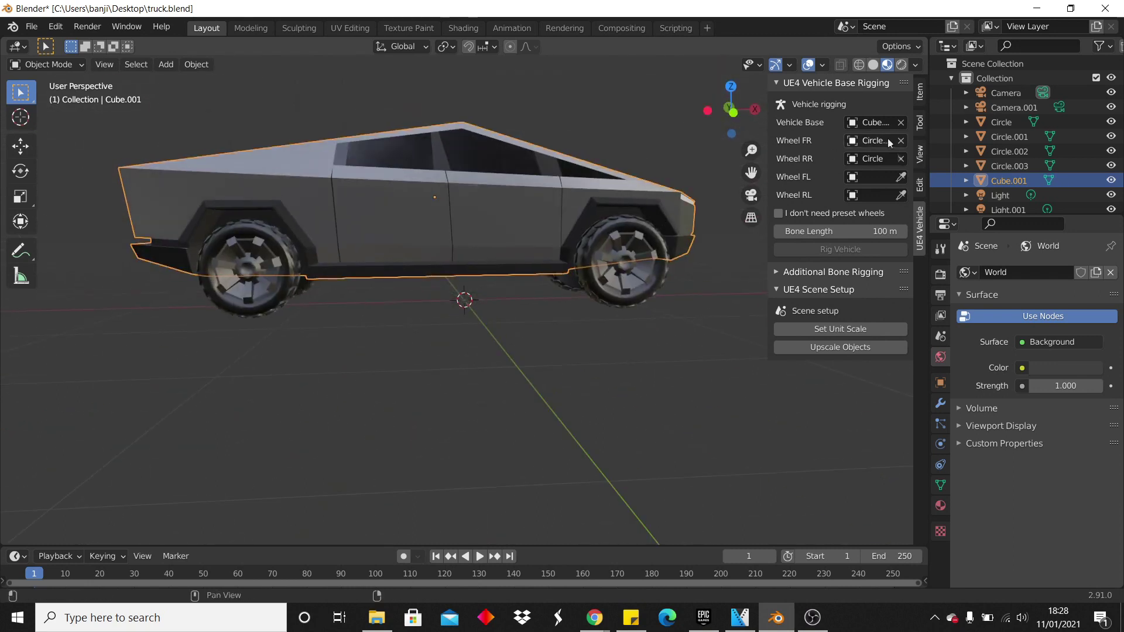
pyautogui.click(901, 176)
pyautogui.click(623, 248)
pyautogui.click(902, 196)
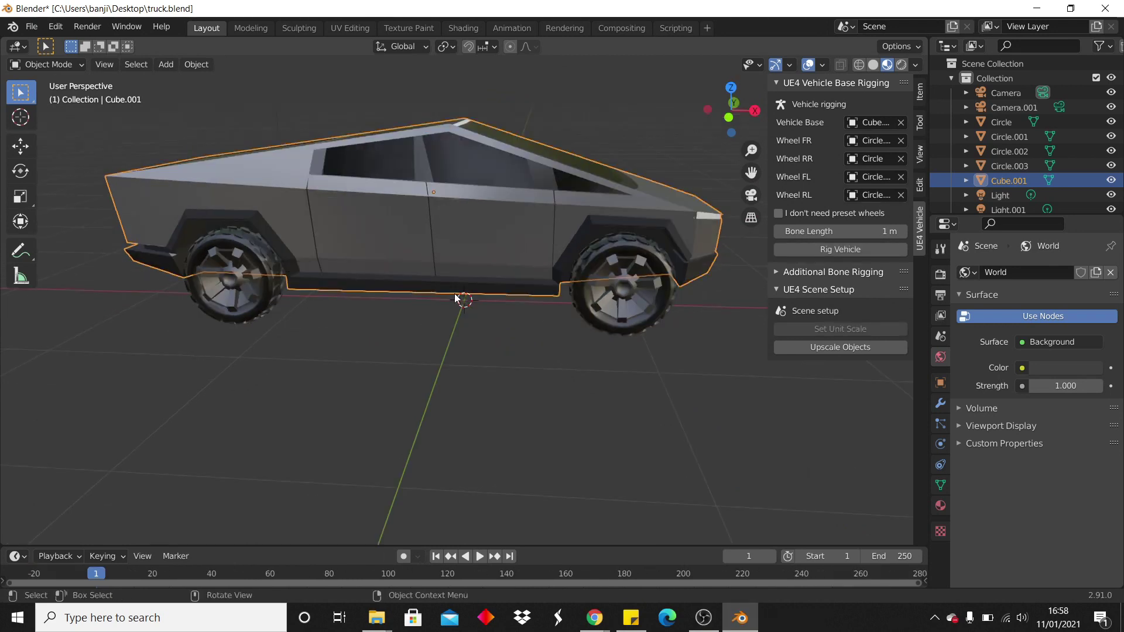
pyautogui.moveTo(455, 299); pyautogui.dragTo(480, 281, button='middle')
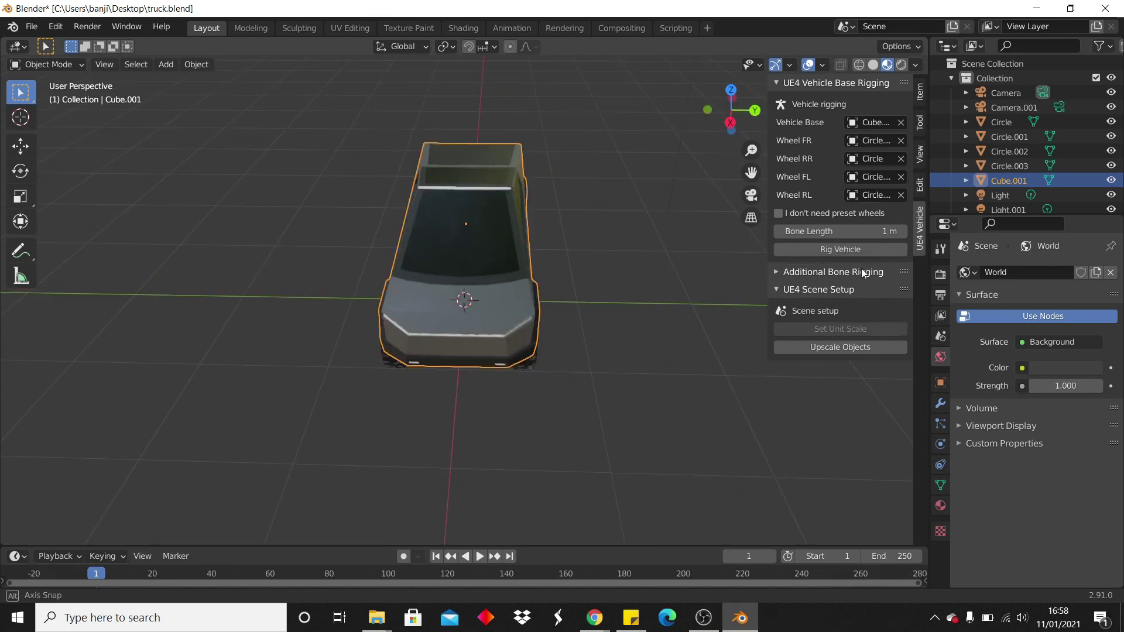
# Step: Rig the vehicle with 1 m bone length to generate the wheel armature
pyautogui.click(840, 249)
pyautogui.moveTo(579, 263); pyautogui.dragTo(523, 229, button='middle')
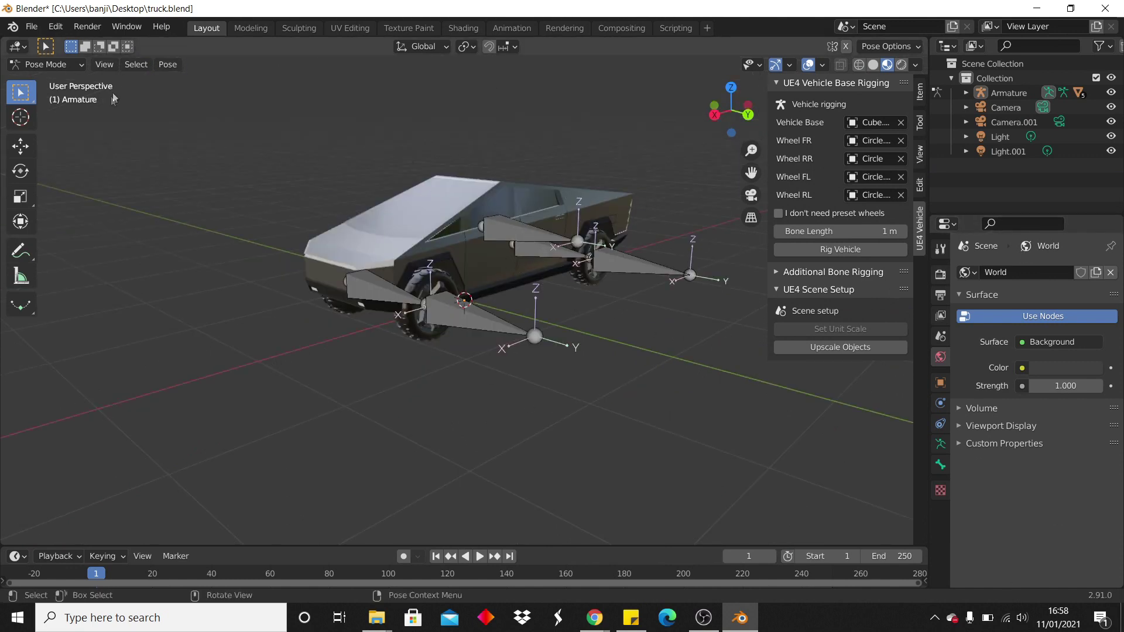
pyautogui.click(32, 26)
# Step: Start an FBX export limited to Armature and Mesh, with X Forward and Z Up
pyautogui.moveTo(124, 242)
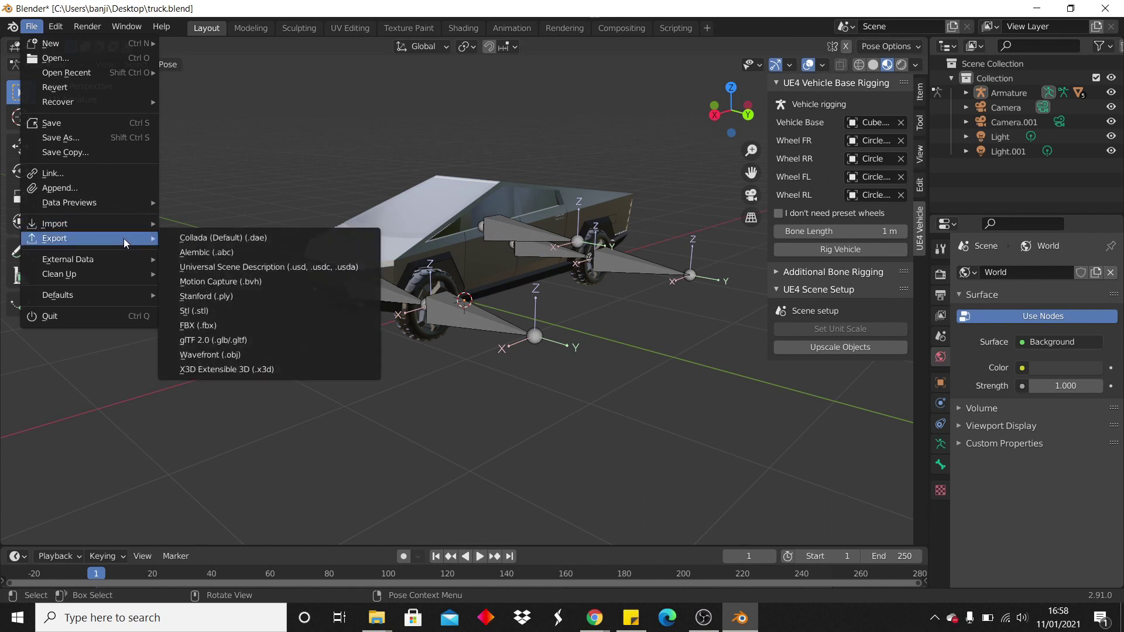
pyautogui.click(301, 327)
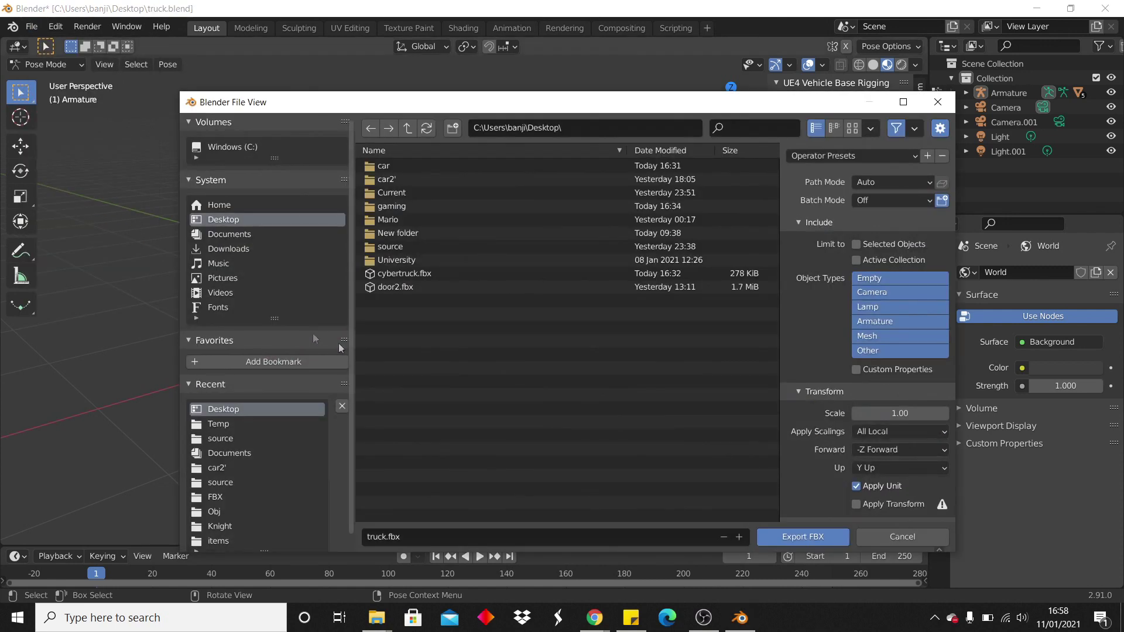
pyautogui.click(882, 336)
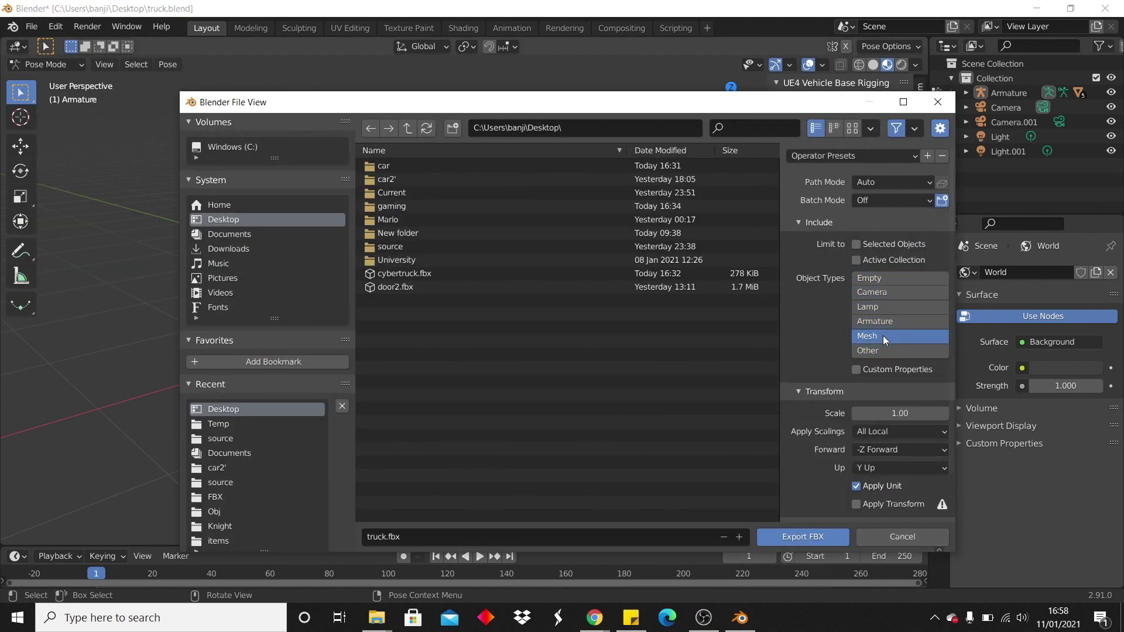
pyautogui.keyDown('shift'); pyautogui.click(882, 325); pyautogui.keyUp('shift')
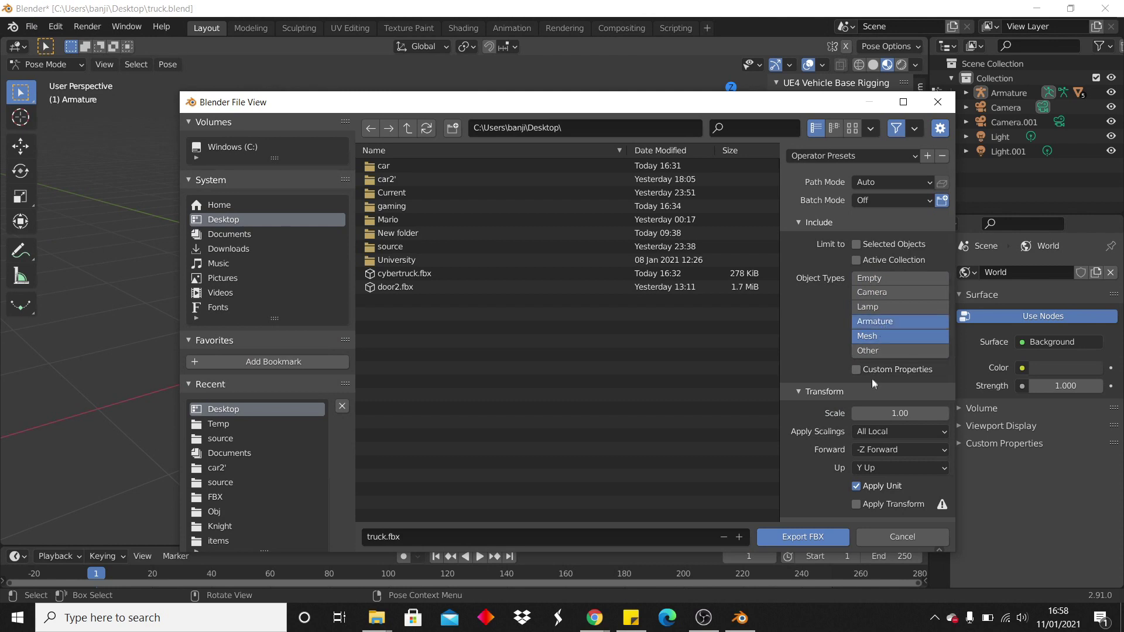
pyautogui.click(907, 449)
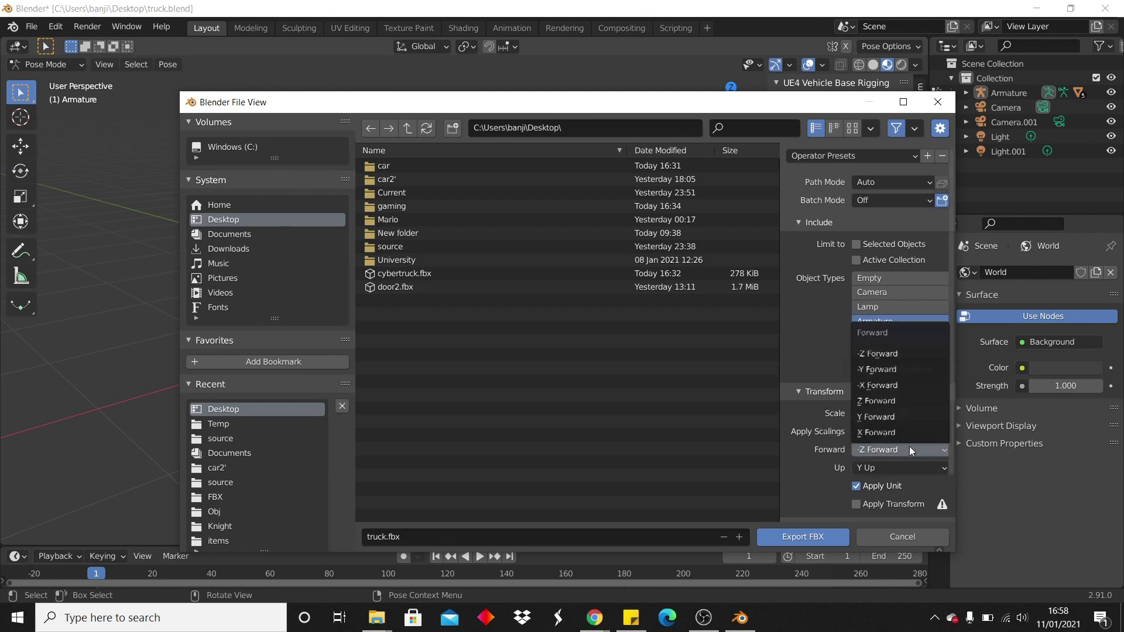
pyautogui.click(884, 431)
pyautogui.click(886, 467)
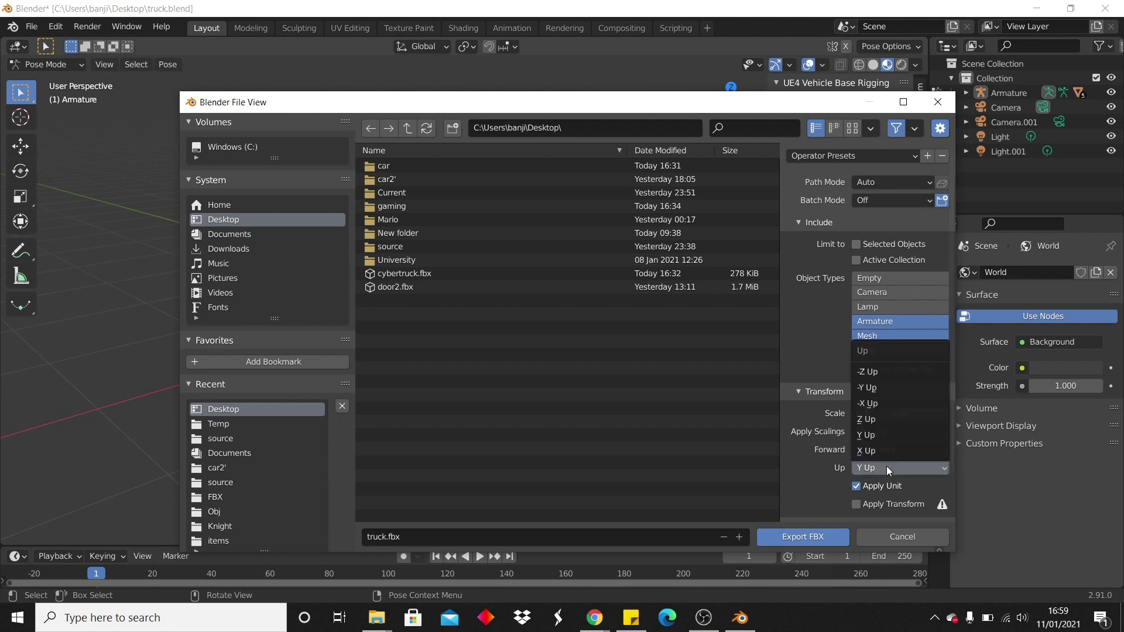
pyautogui.click(883, 418)
# Step: Set geometry smoothing to Face and export the rigged truck as truck.fbx
pyautogui.scroll(-2, 881, 442)
pyautogui.click(838, 480)
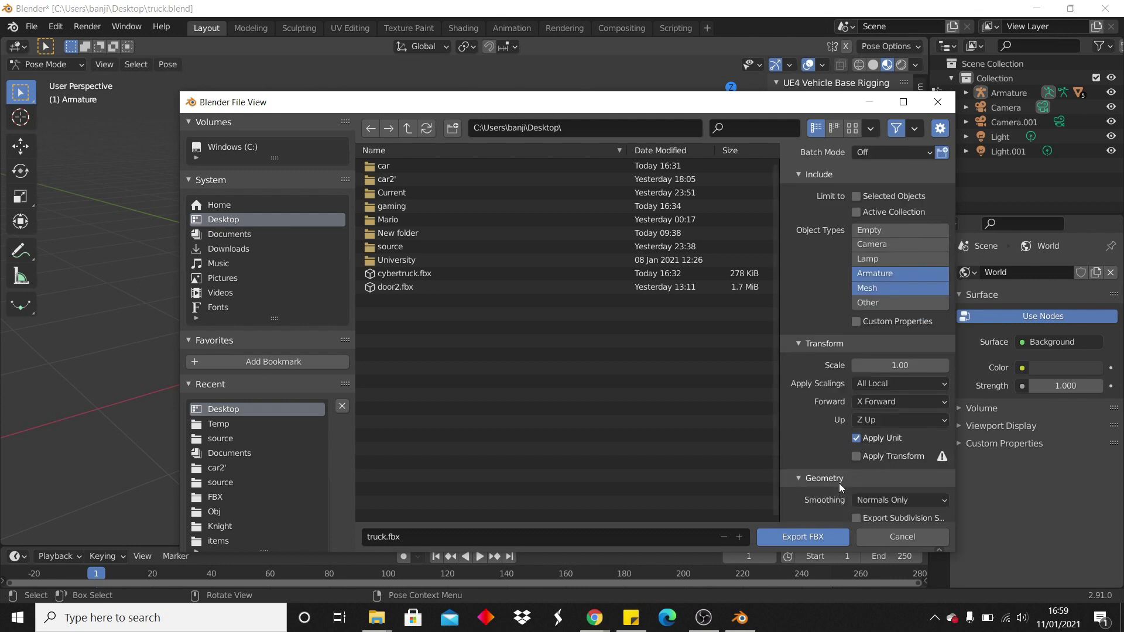
pyautogui.scroll(-4, 839, 483)
pyautogui.click(892, 402)
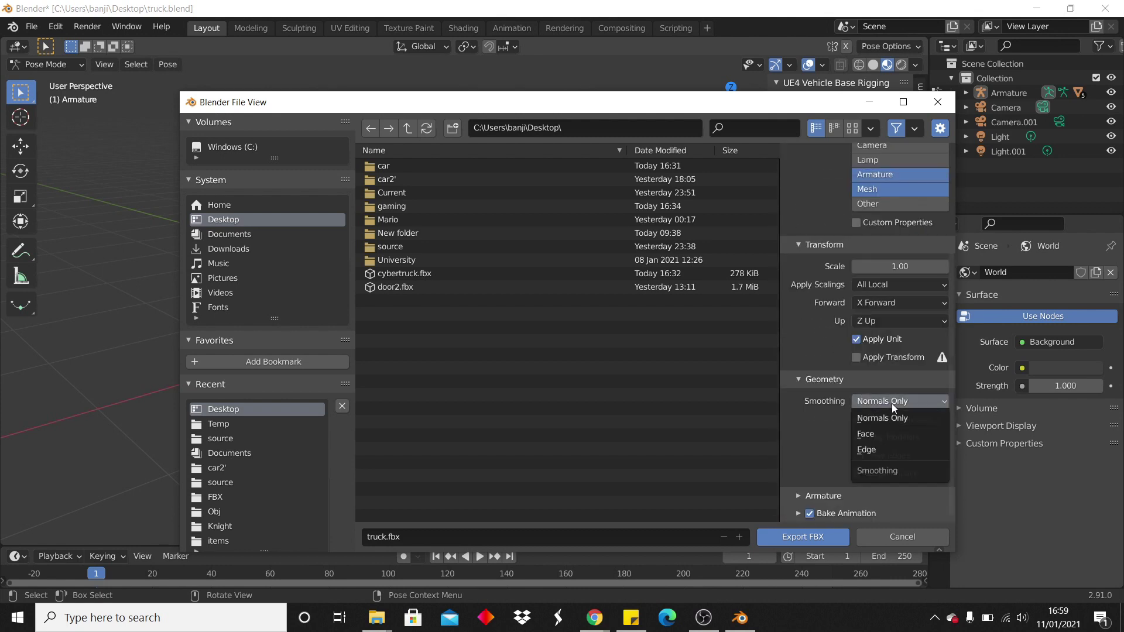
pyautogui.click(888, 437)
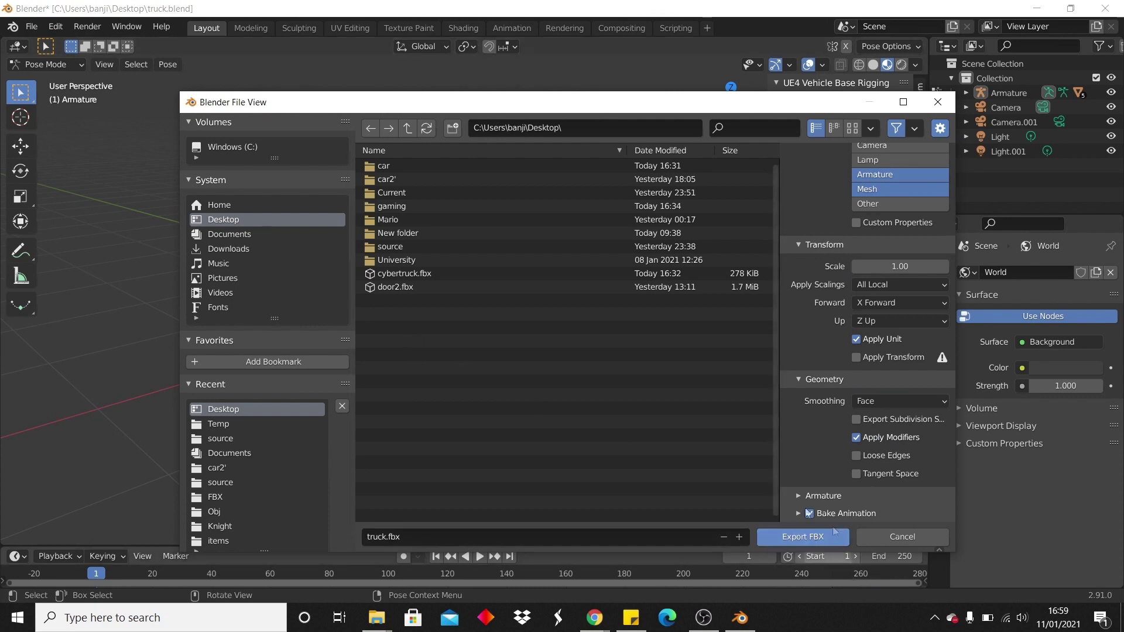
pyautogui.click(816, 540)
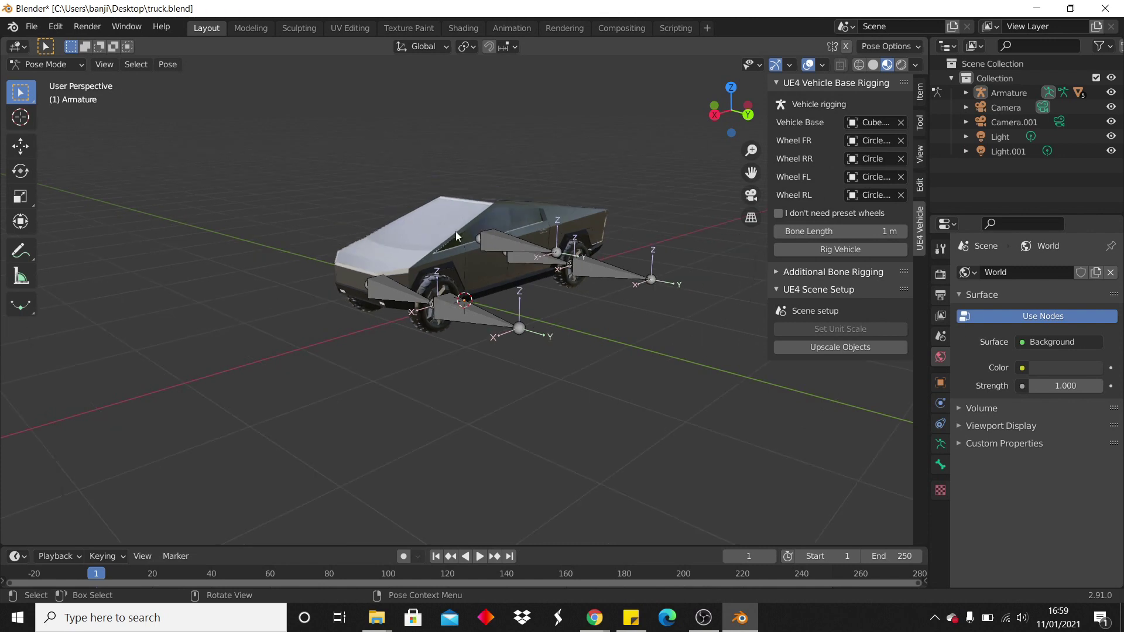
pyautogui.moveTo(456, 231); pyautogui.dragTo(550, 222, button='middle')
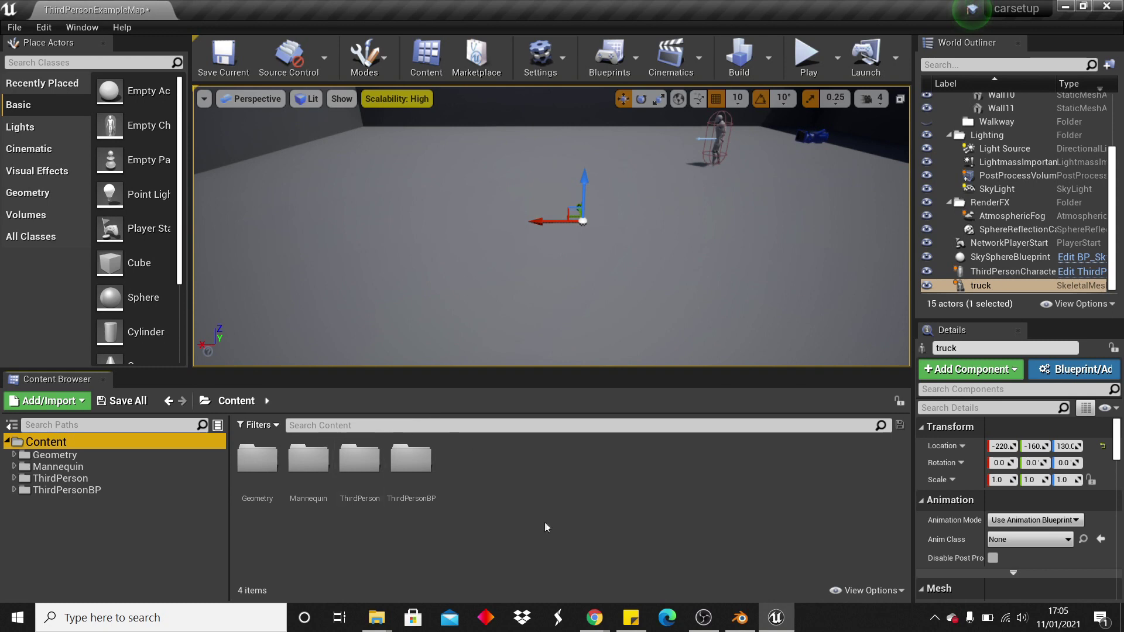
# Step: Create a new Content Browser folder named Truck and open it
pyautogui.rightClick(521, 503)
pyautogui.click(572, 79)
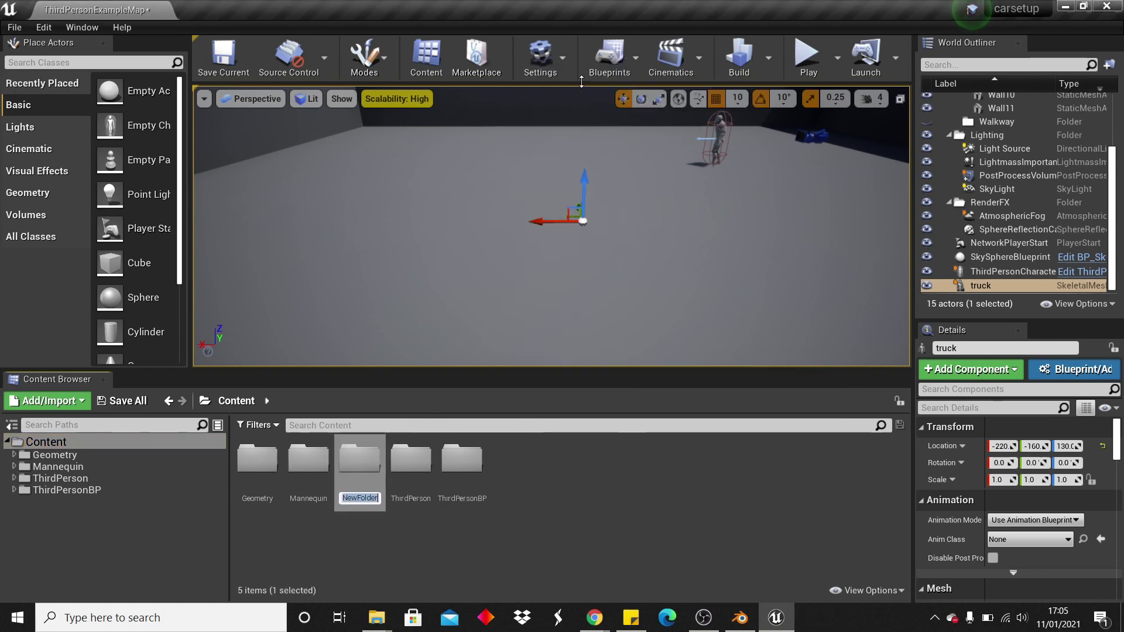
pyautogui.write('Truck')
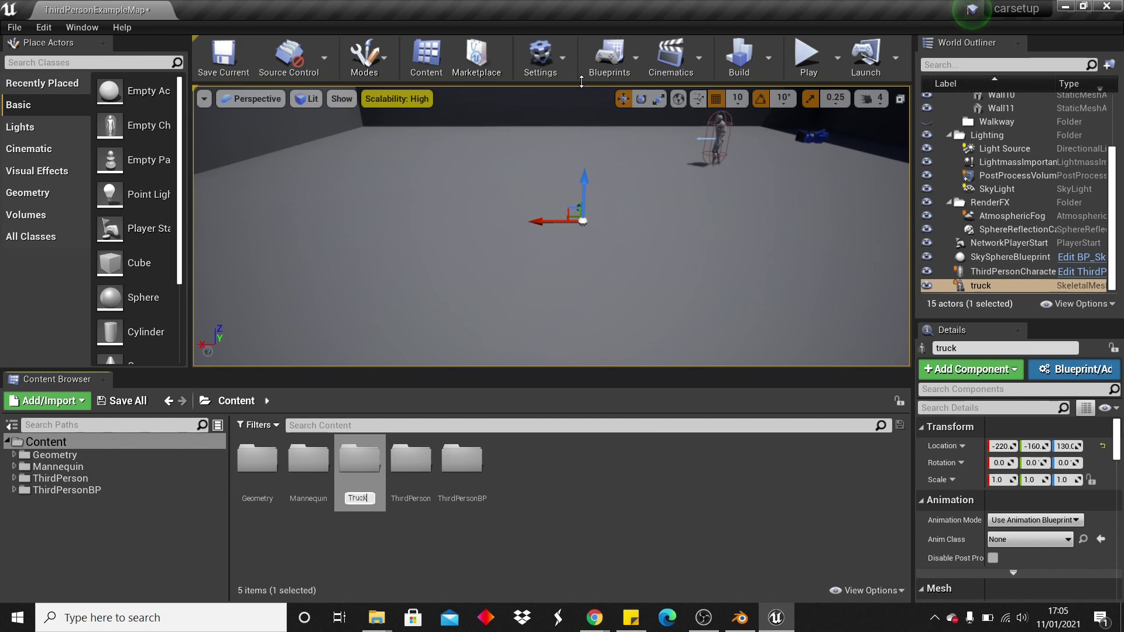
pyautogui.press('Return')
pyautogui.doubleClick(486, 480)
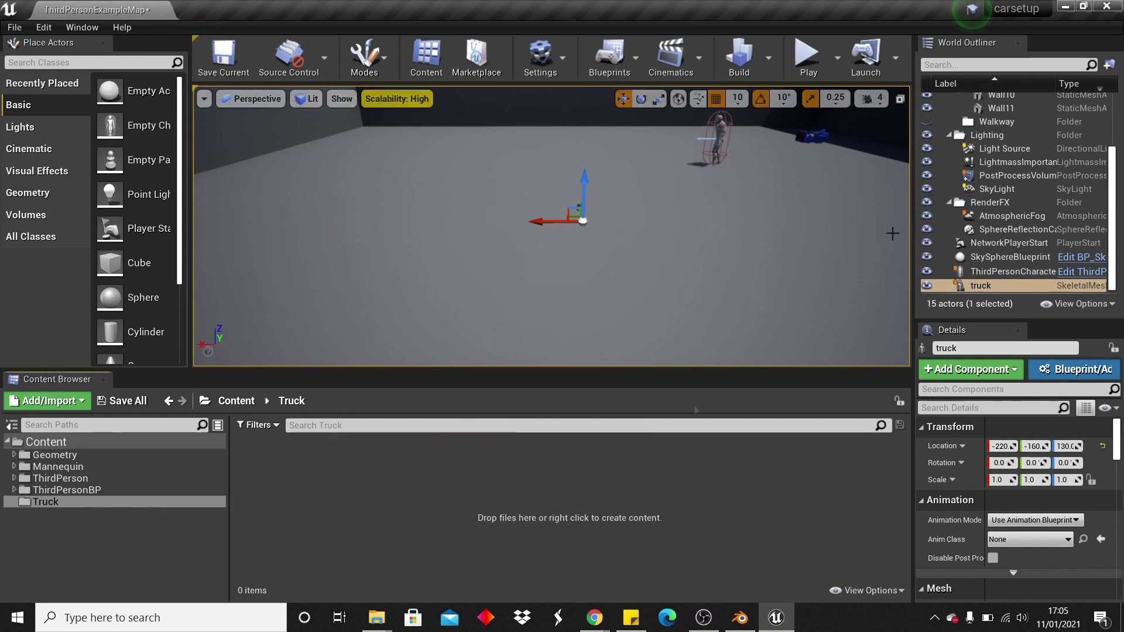
# Step: Import truck.fbx into the Truck folder as a skeletal mesh and open its physics asset
pyautogui.click(1083, 6)
pyautogui.moveTo(299, 234); pyautogui.dragTo(455, 85)
pyautogui.moveTo(584, 515); pyautogui.dragTo(585, 518)
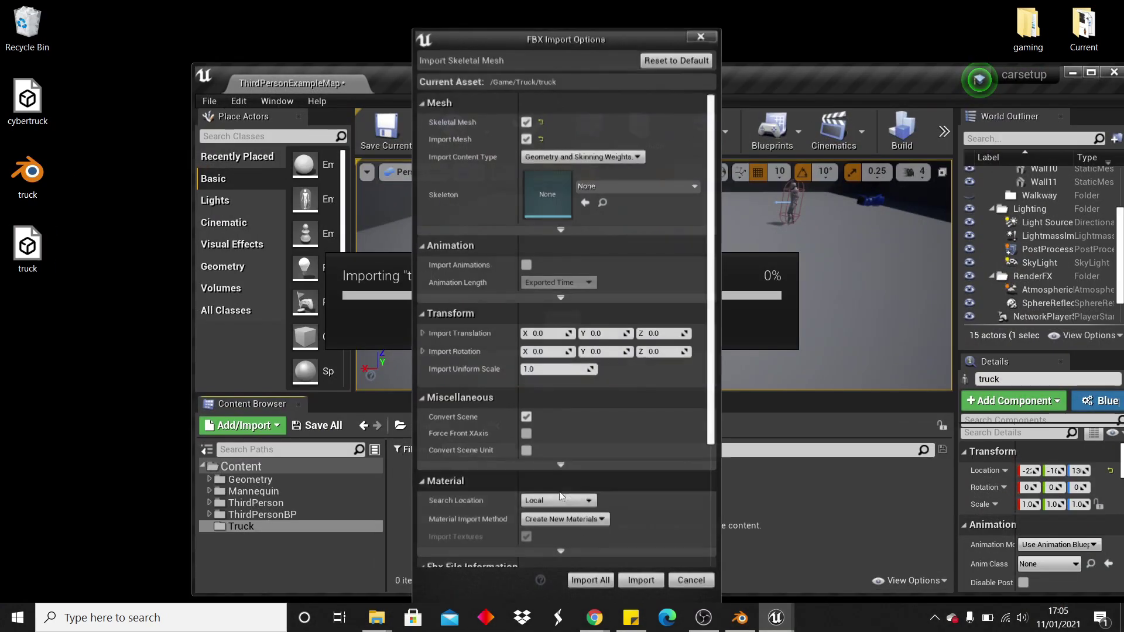
pyautogui.click(644, 575)
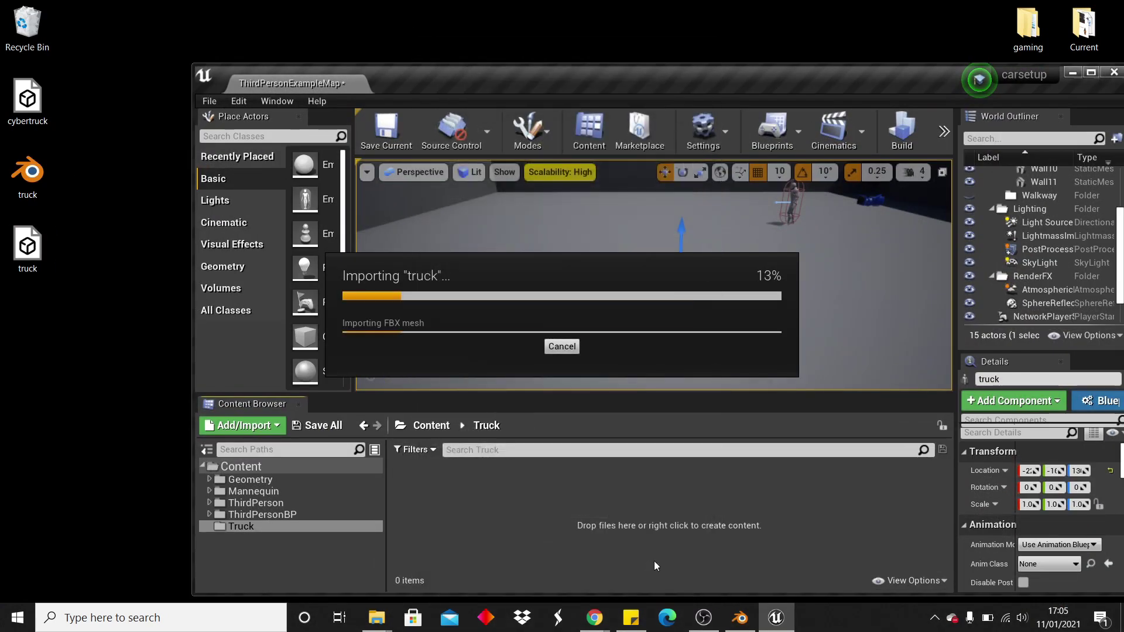
pyautogui.press('super+Up')
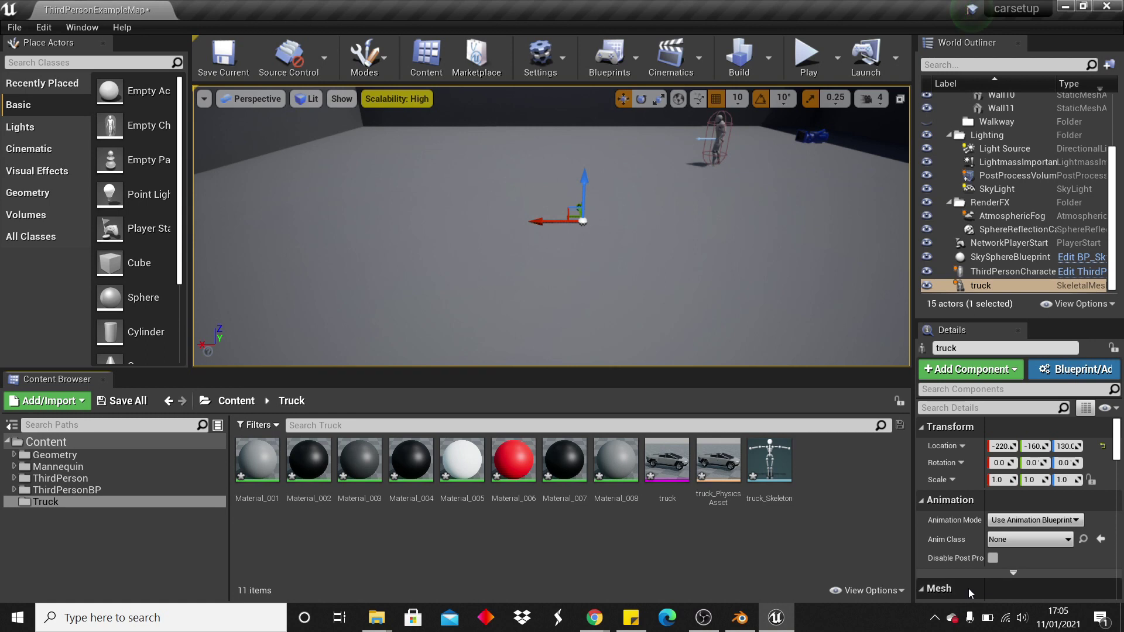
pyautogui.doubleClick(720, 480)
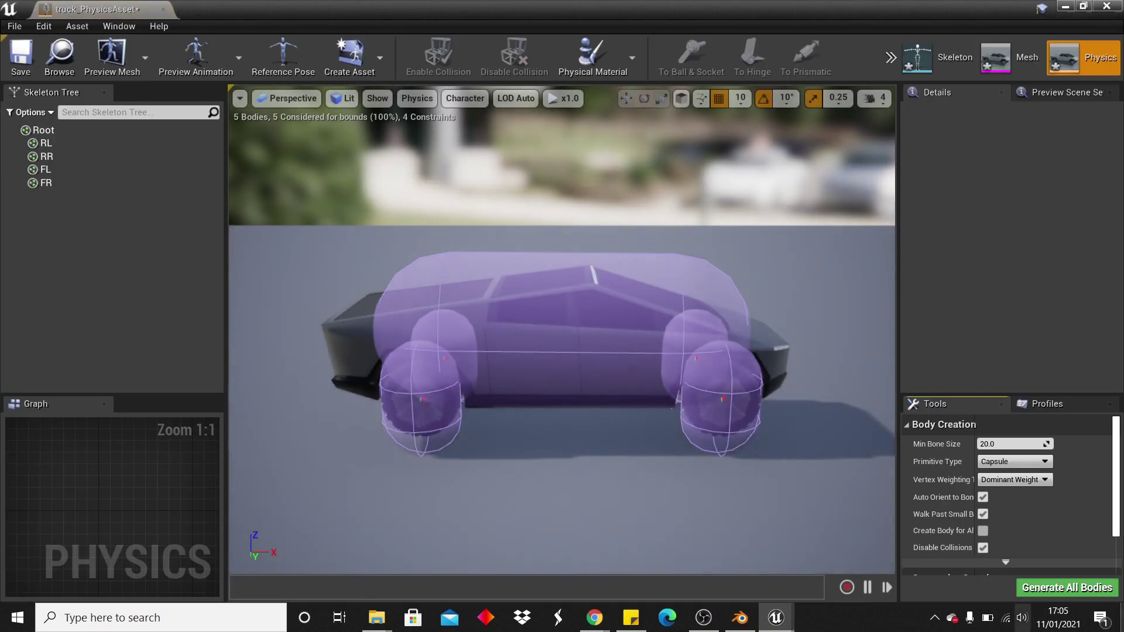
# Step: Delete all five auto-generated collision bodies and show all bones in the skeleton tree
pyautogui.click(70, 130)
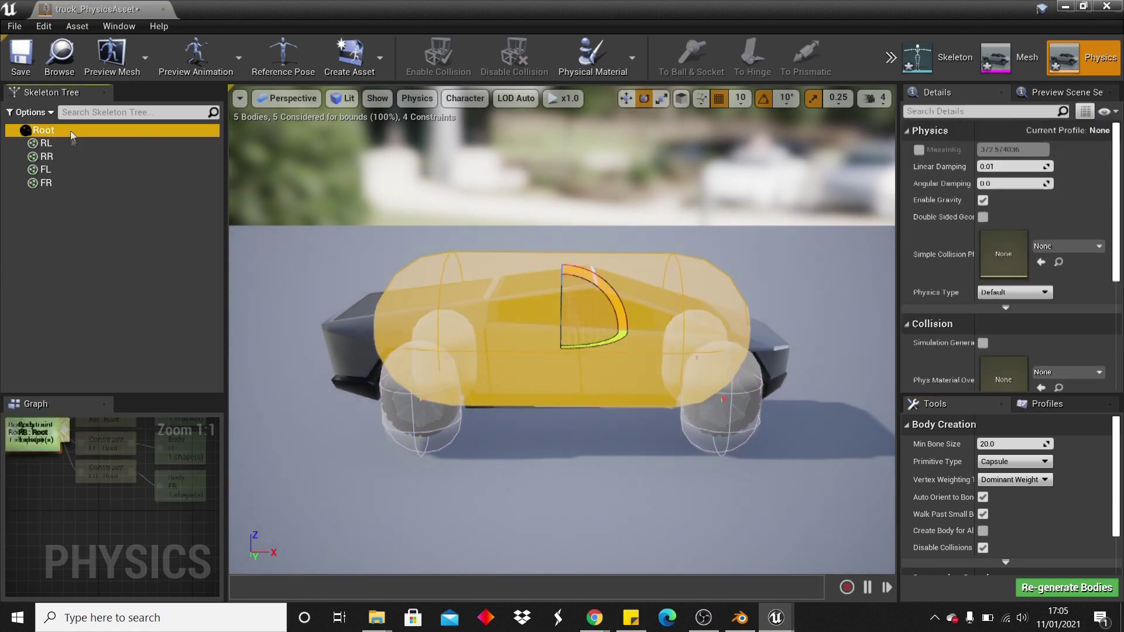
pyautogui.keyDown('shift'); pyautogui.click(76, 182); pyautogui.keyUp('shift')
pyautogui.press('Delete')
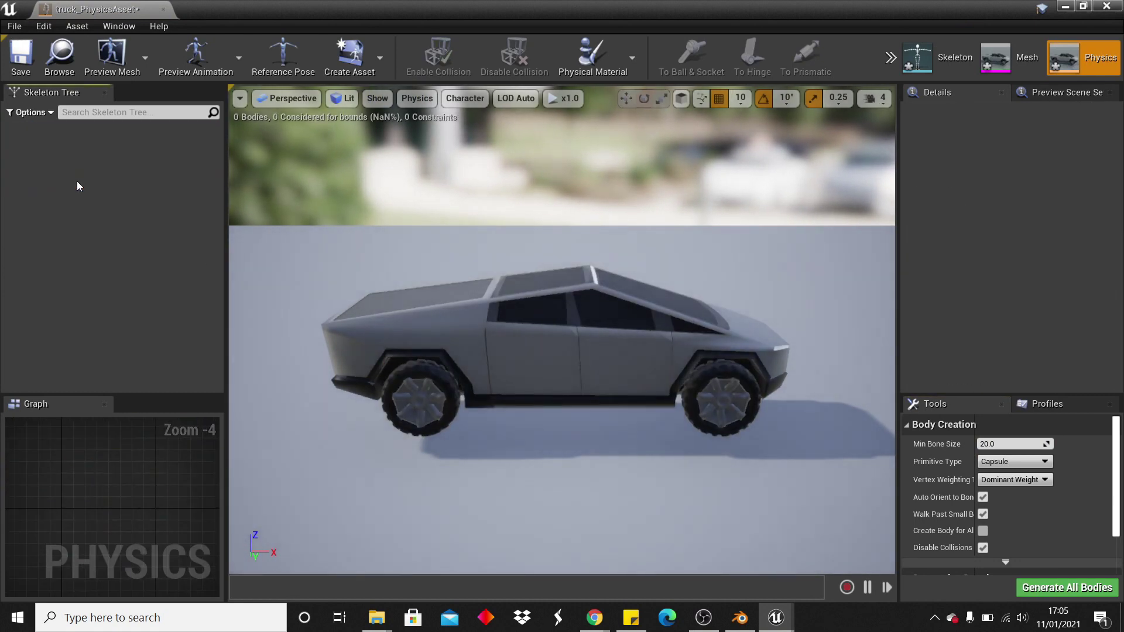
pyautogui.click(41, 116)
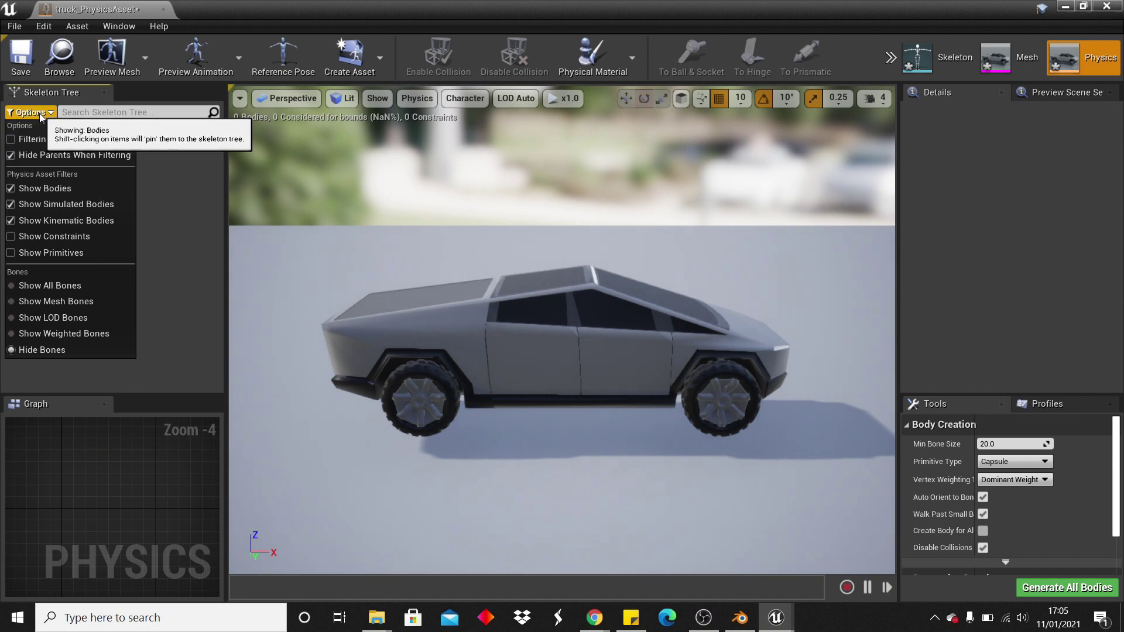
pyautogui.click(52, 286)
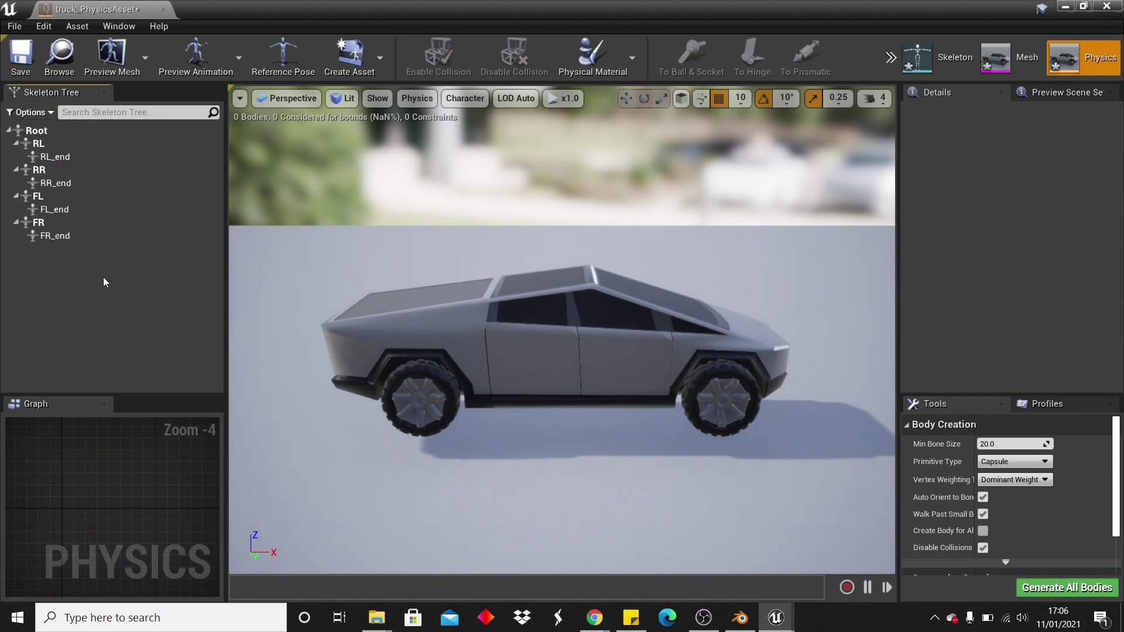
# Step: Add a Box body to the Root bone with Auto Orient to Bone turned off
pyautogui.click(62, 130)
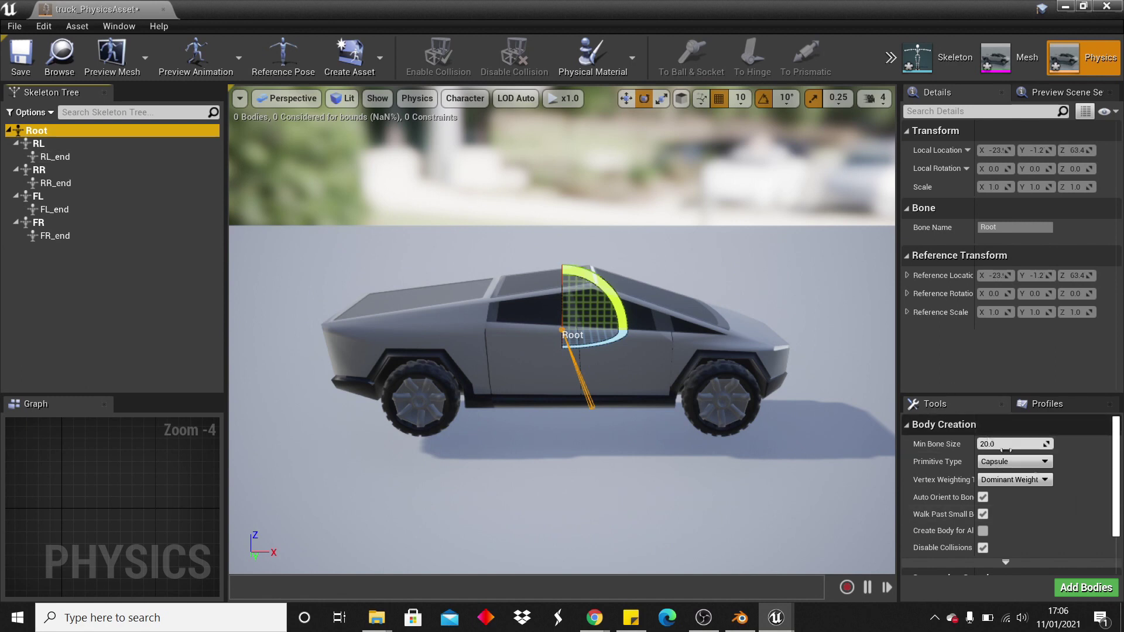
pyautogui.click(984, 499)
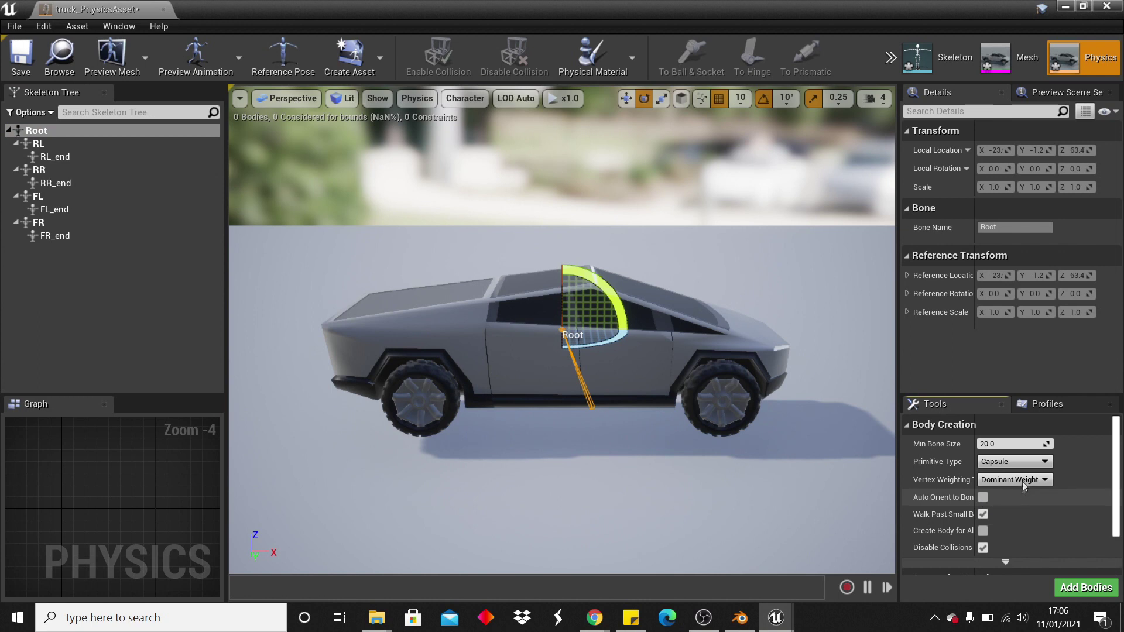
pyautogui.click(1022, 462)
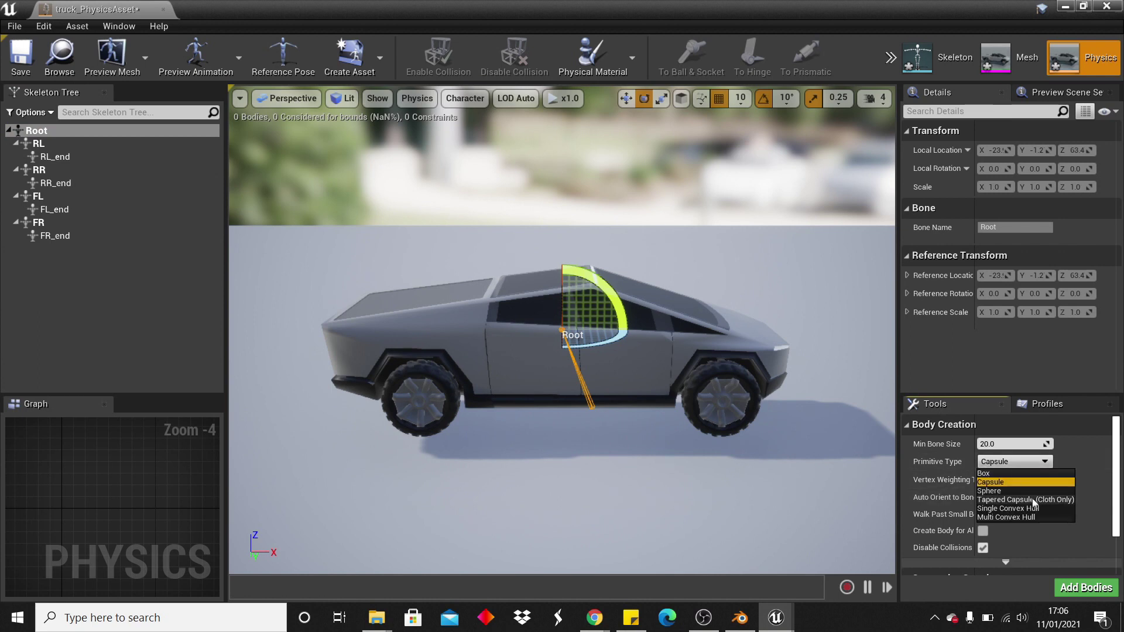
pyautogui.click(1009, 473)
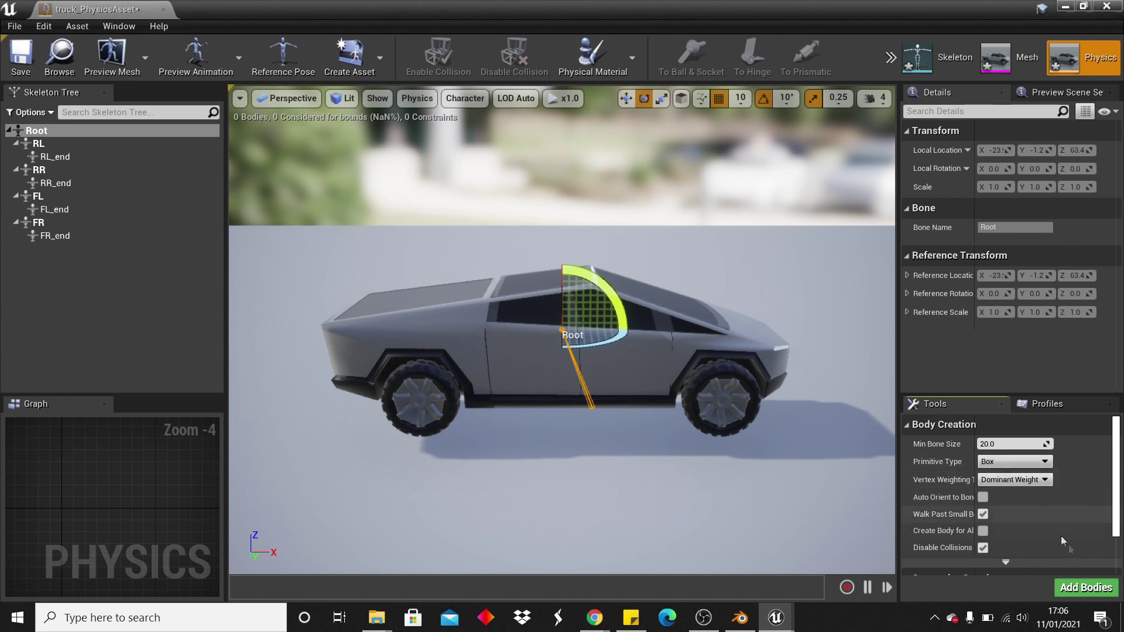
pyautogui.click(1088, 589)
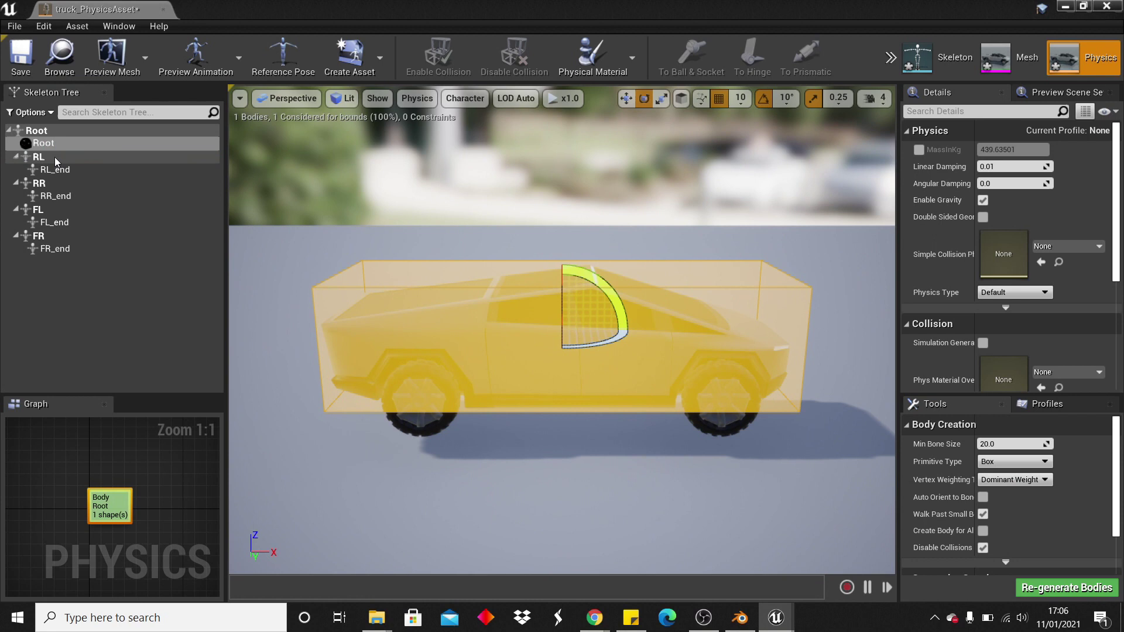
# Step: Add Sphere bodies to wheel bones RL, RR, FL and FR, then close the physics asset editor
pyautogui.click(54, 157)
pyautogui.keyDown('ctrl'); pyautogui.click(59, 183); pyautogui.keyUp('ctrl')
pyautogui.keyDown('ctrl'); pyautogui.click(59, 209); pyautogui.keyUp('ctrl')
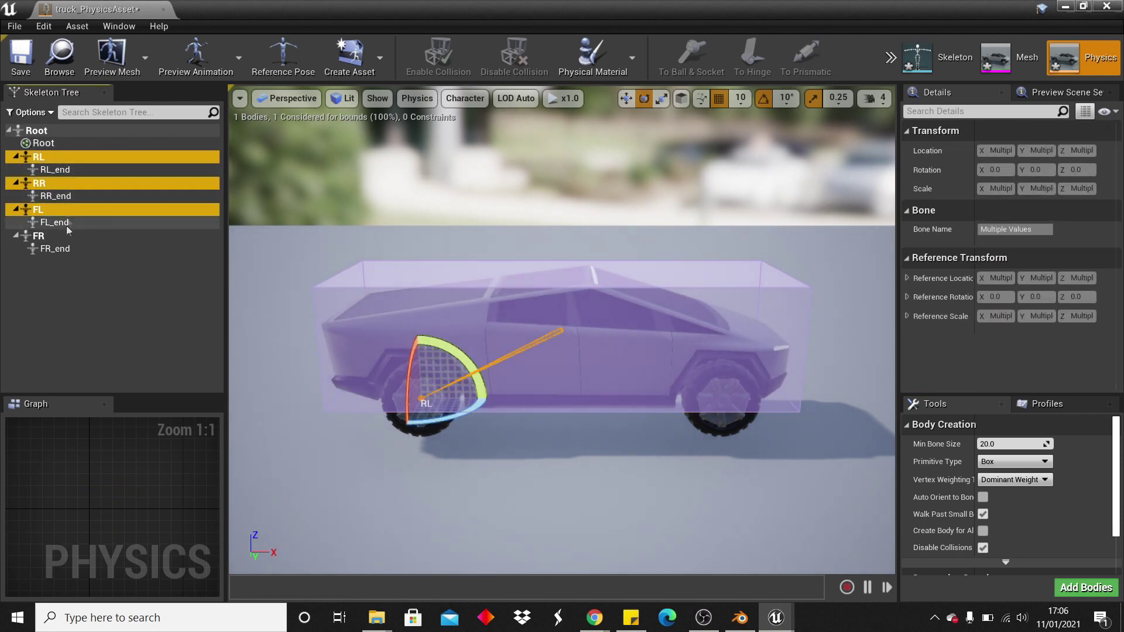
pyautogui.keyDown('ctrl'); pyautogui.click(66, 236); pyautogui.keyUp('ctrl')
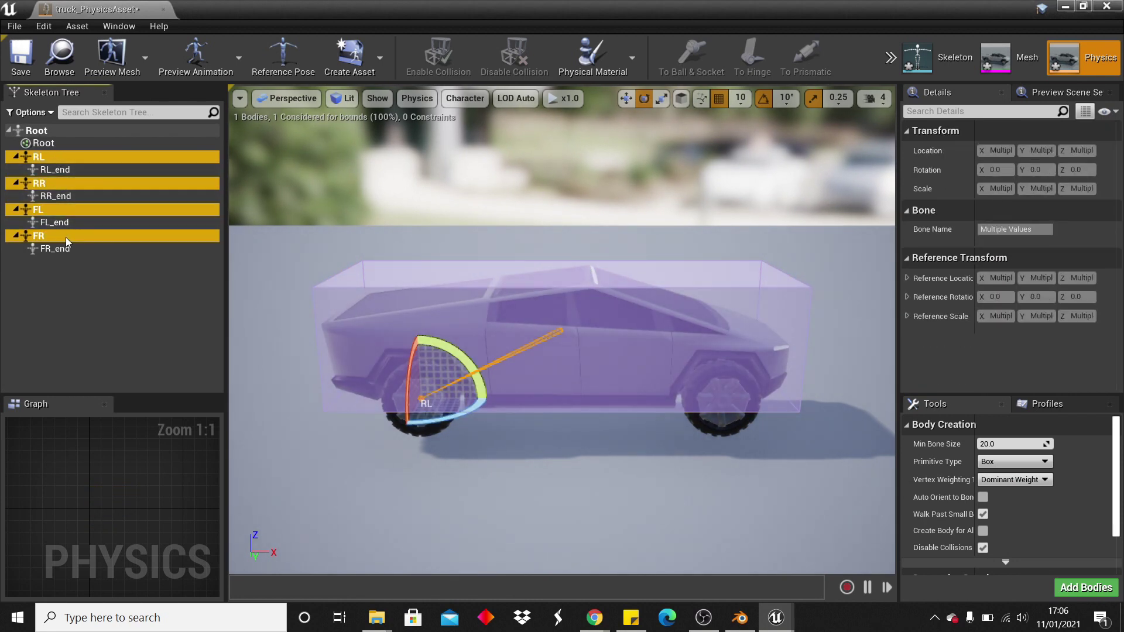
pyautogui.click(1019, 462)
pyautogui.click(1005, 491)
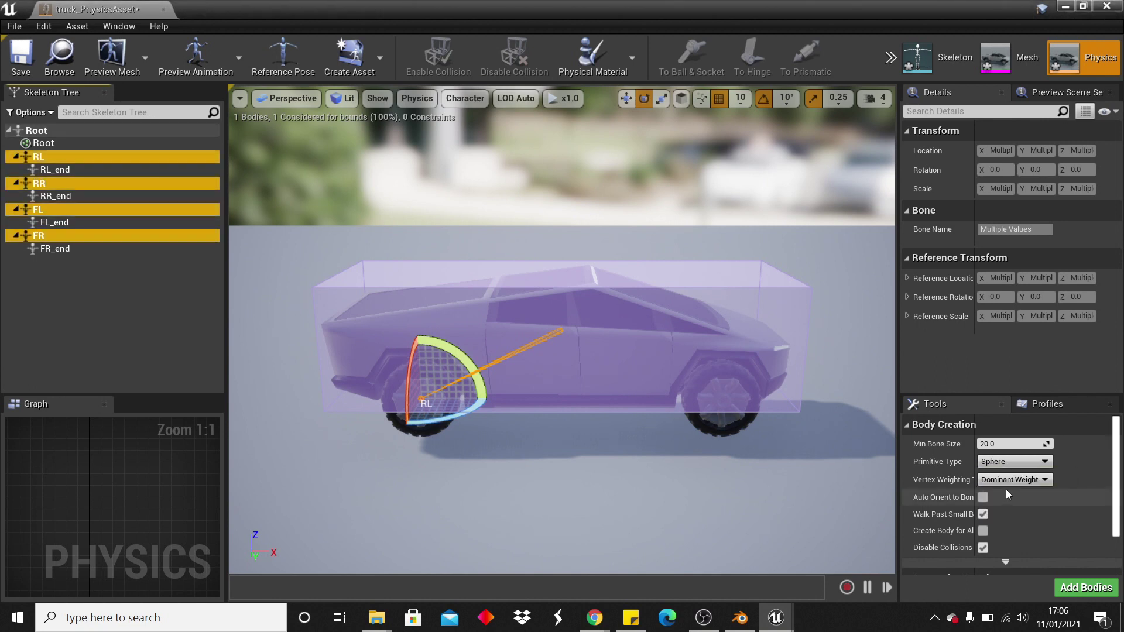
pyautogui.click(1079, 588)
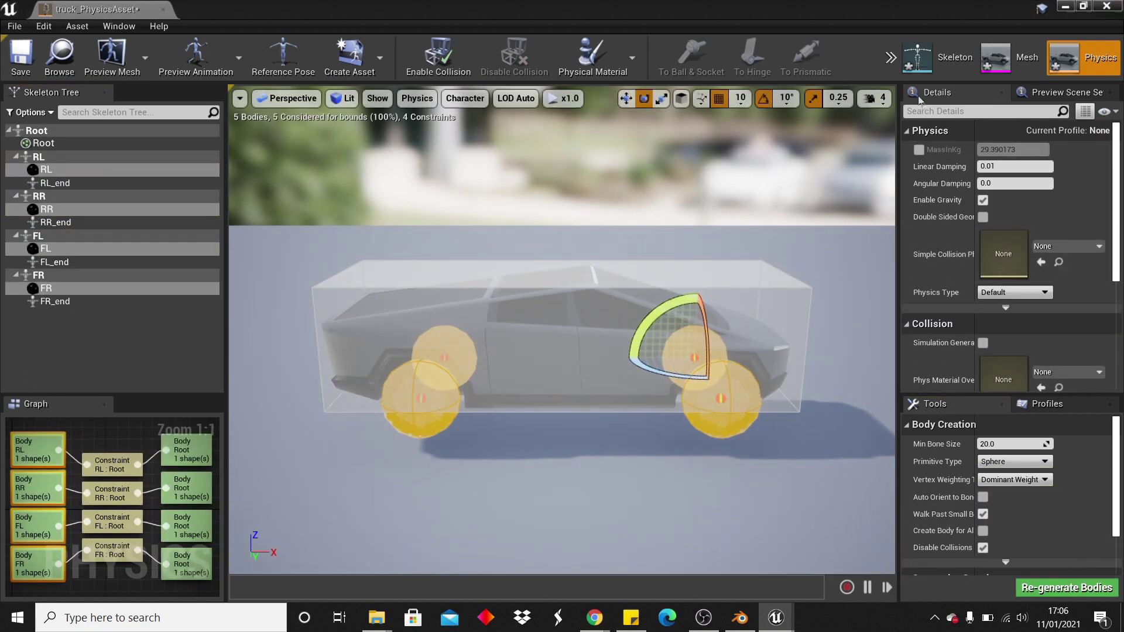
pyautogui.click(1108, 6)
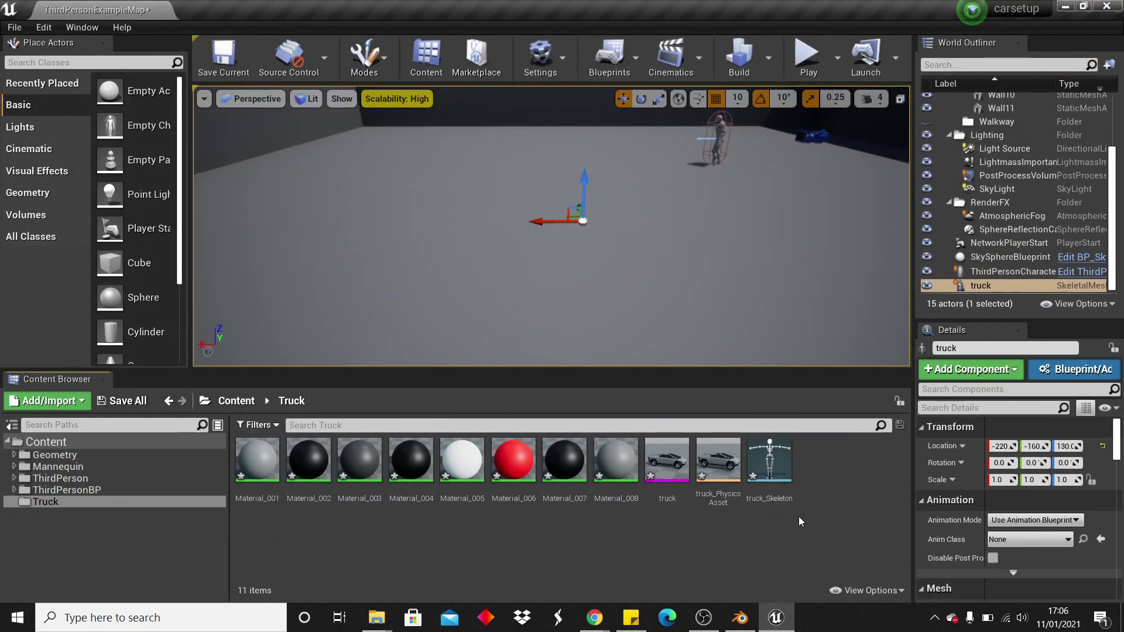
# Step: Create a new Blueprint class in the Truck folder with VehicleWheel as its parent
pyautogui.rightClick(825, 484)
pyautogui.click(870, 139)
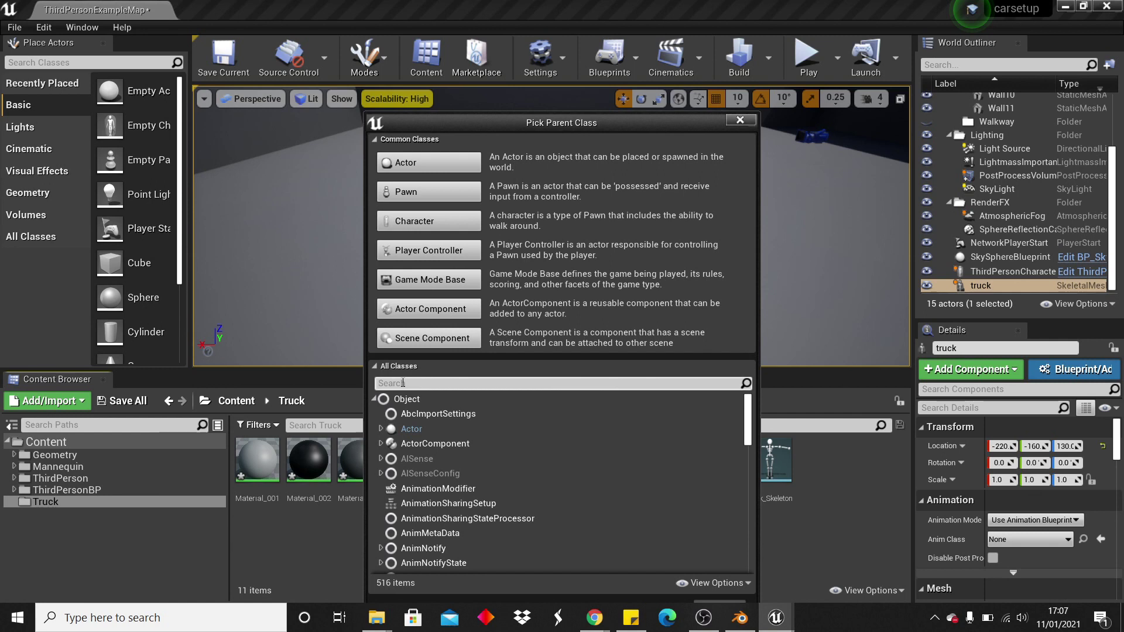
pyautogui.write('v')
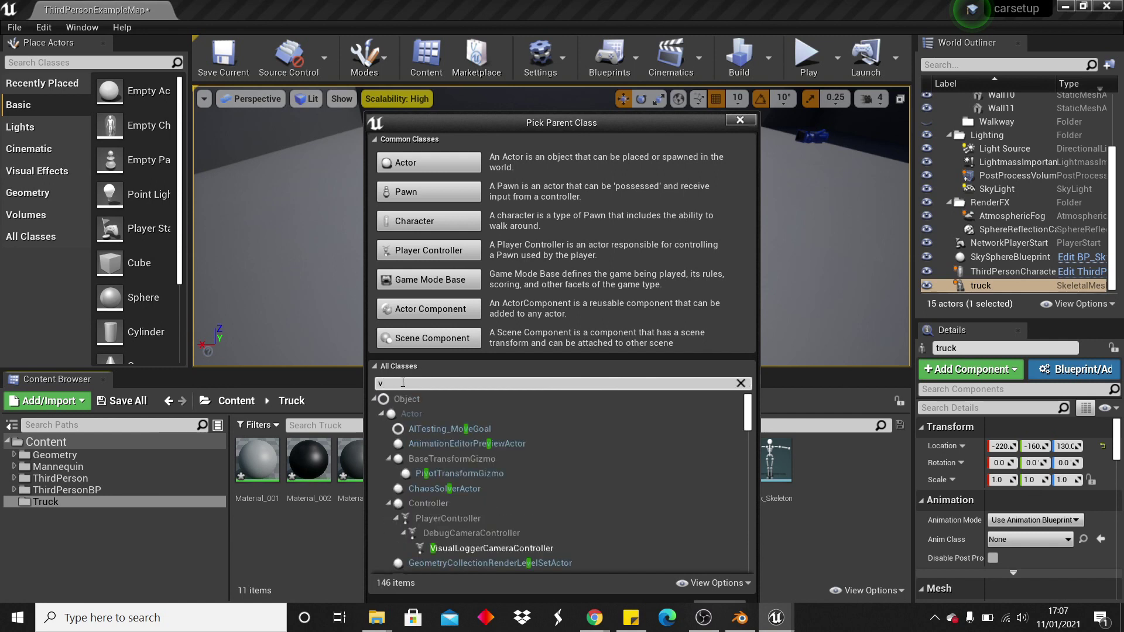
pyautogui.write('eh')
pyautogui.click(465, 459)
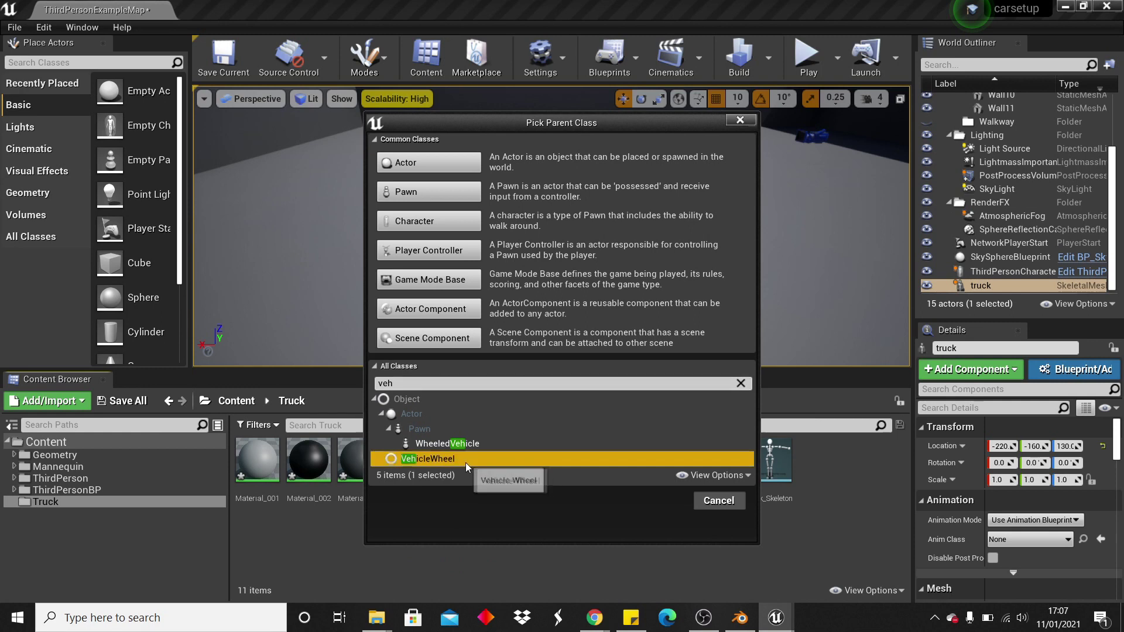
pyautogui.click(661, 500)
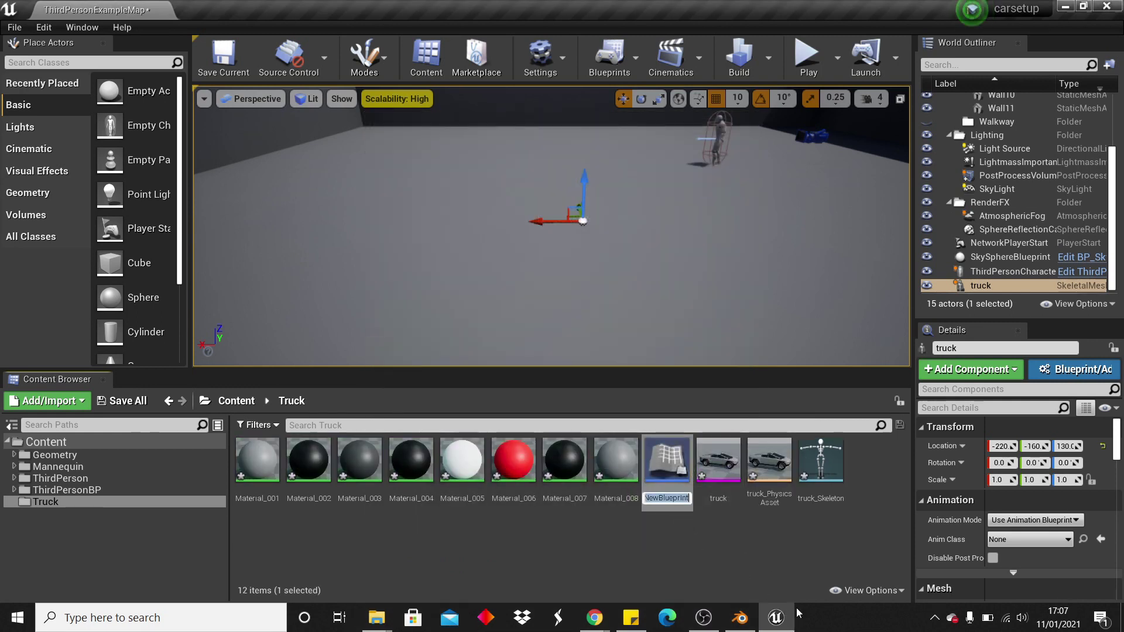
# Step: Name the new wheel blueprint Truckwheels and open it
pyautogui.press('BackSpace')
pyautogui.write('T')
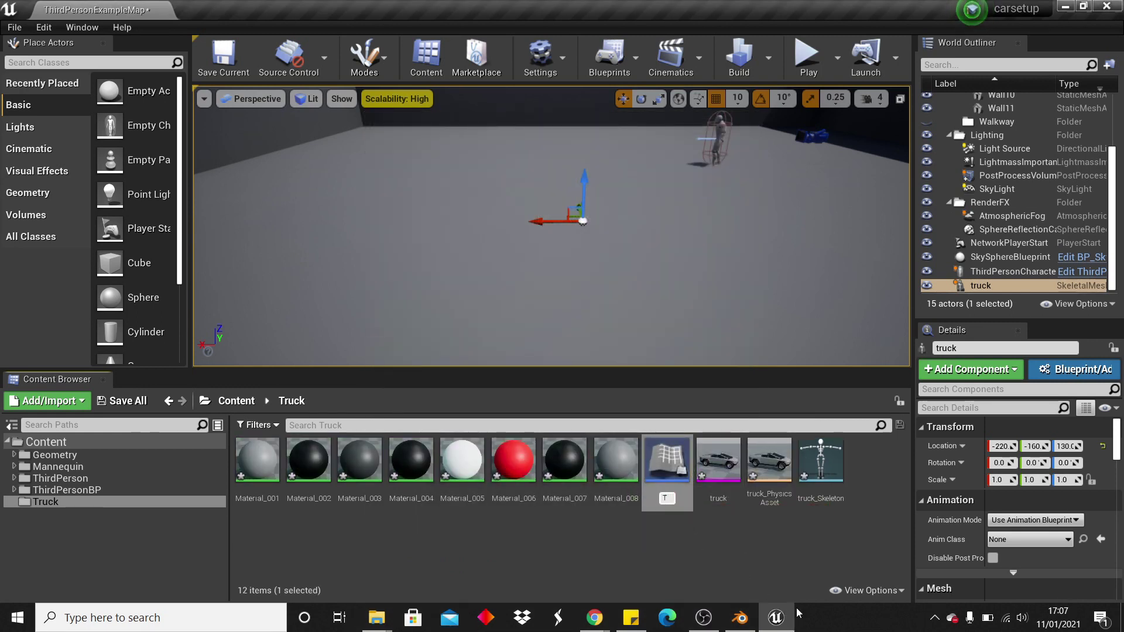
pyautogui.write('ruckwhee')
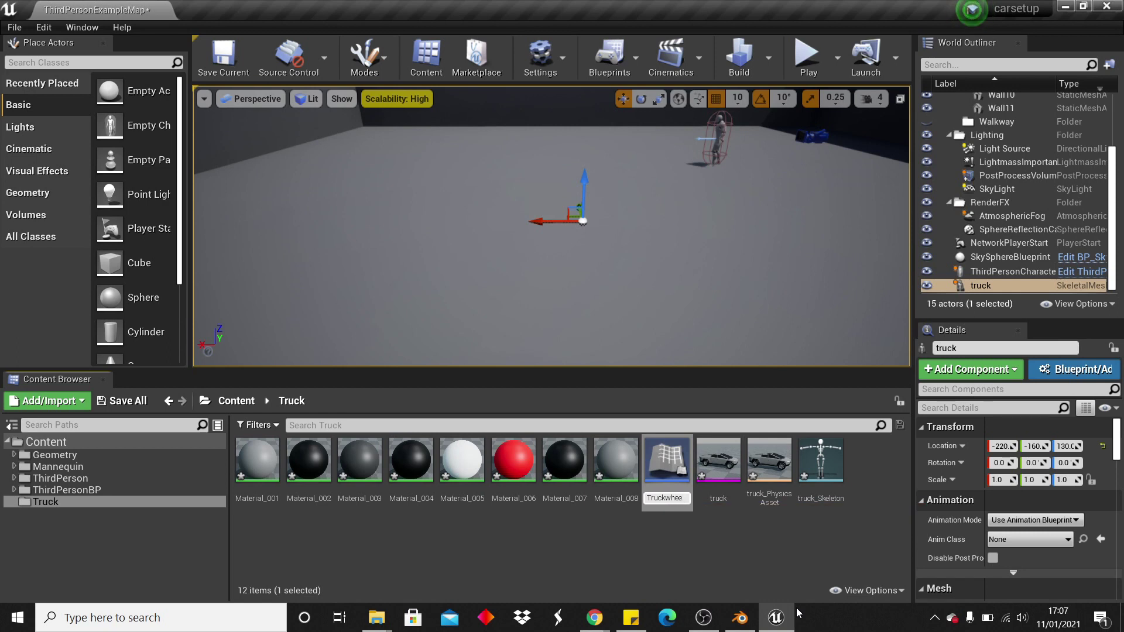
pyautogui.write('ls')
pyautogui.press('Return')
pyautogui.doubleClick(841, 460)
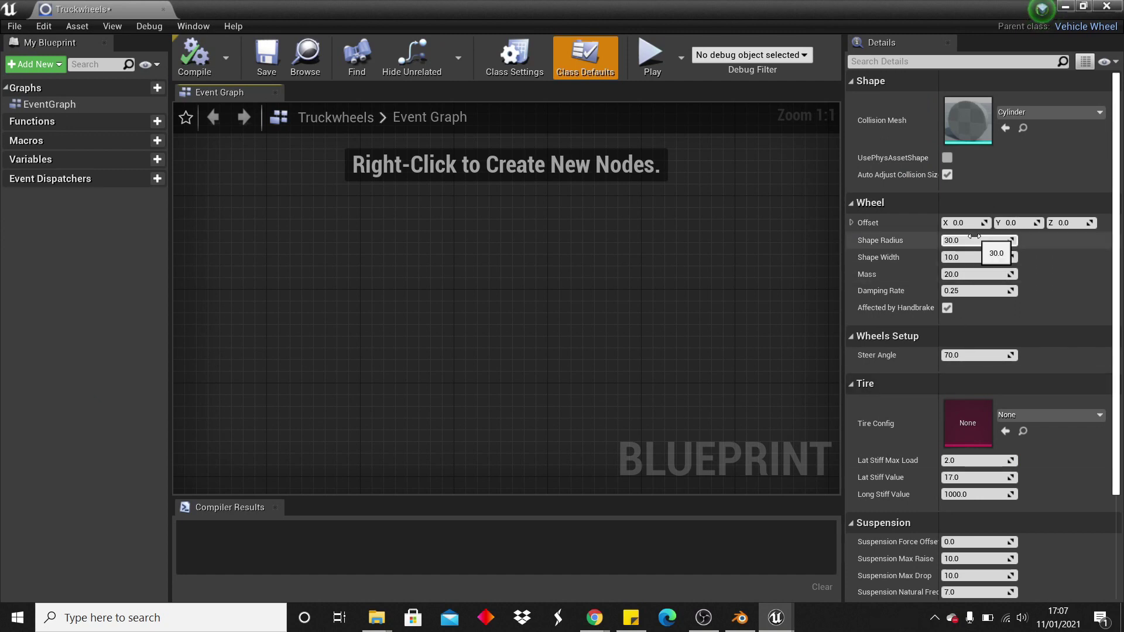
pyautogui.click(739, 618)
# Step: In Object Mode, check front wheel Circle.001's dimensions: 0.551 × 0.19 × 0.552 m
pyautogui.scroll(5, 456, 258)
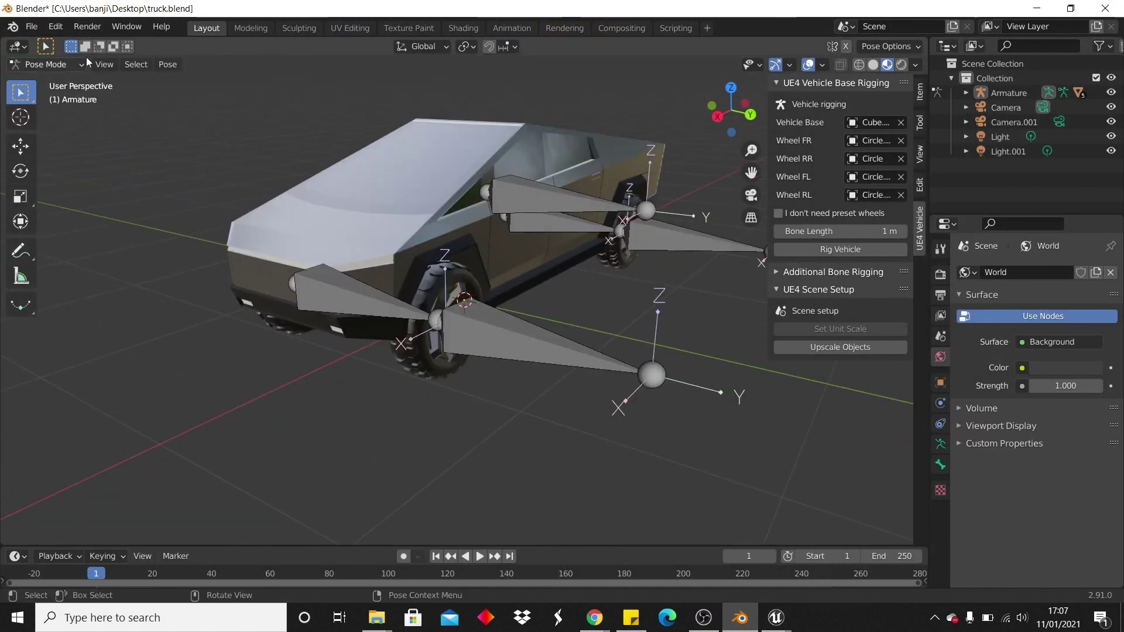
pyautogui.click(47, 64)
pyautogui.click(76, 82)
pyautogui.click(414, 370)
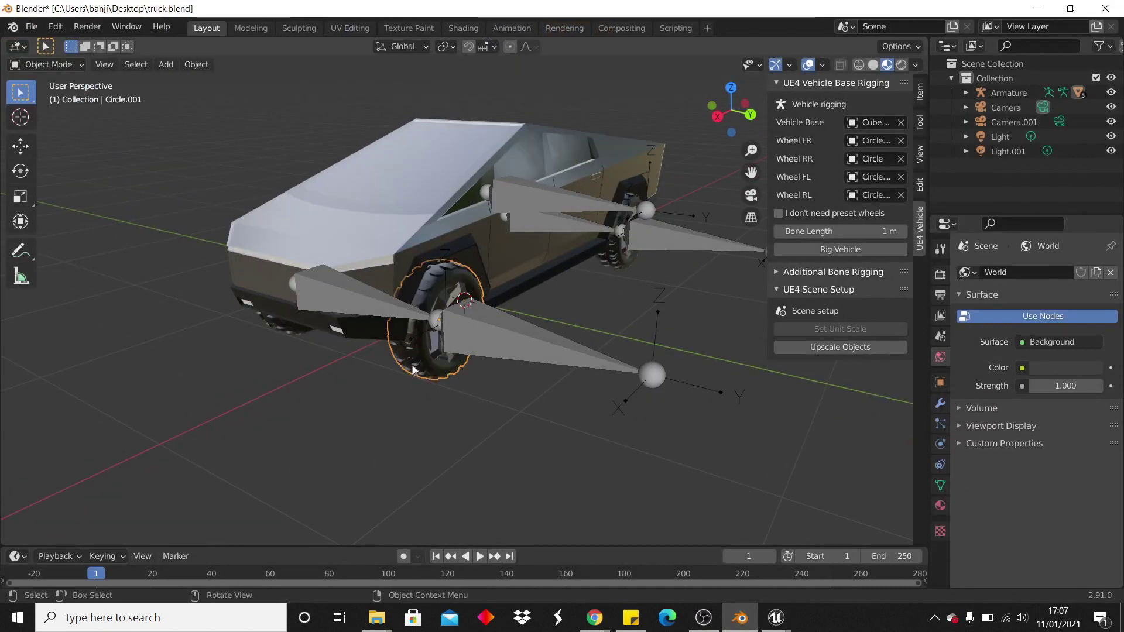
pyautogui.click(921, 91)
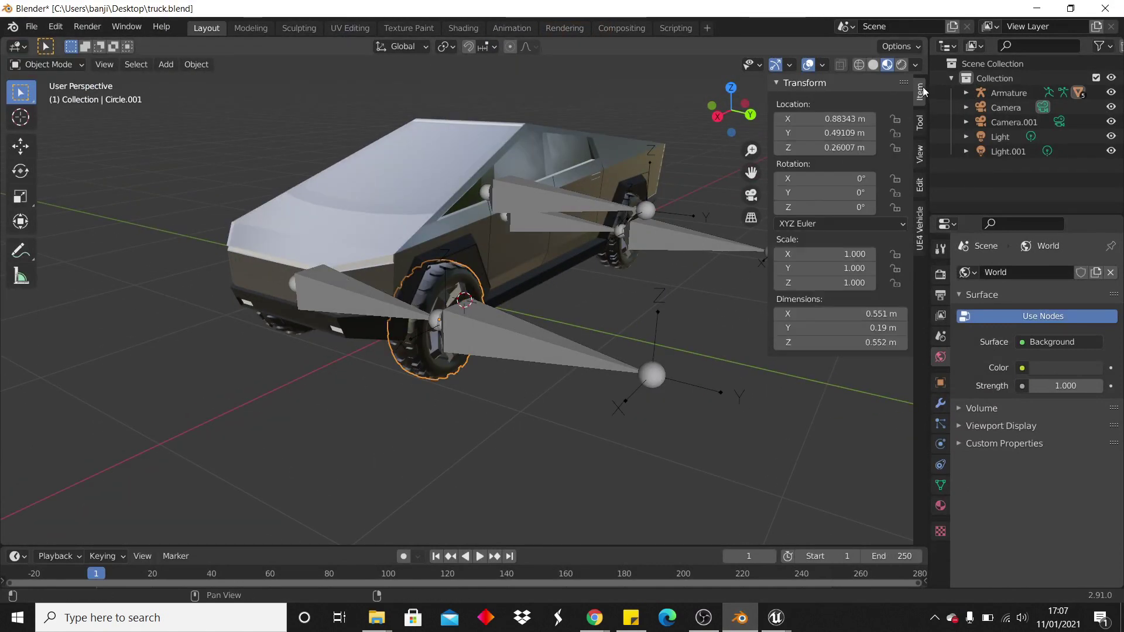
pyautogui.moveTo(557, 363); pyautogui.dragTo(516, 276, button='middle')
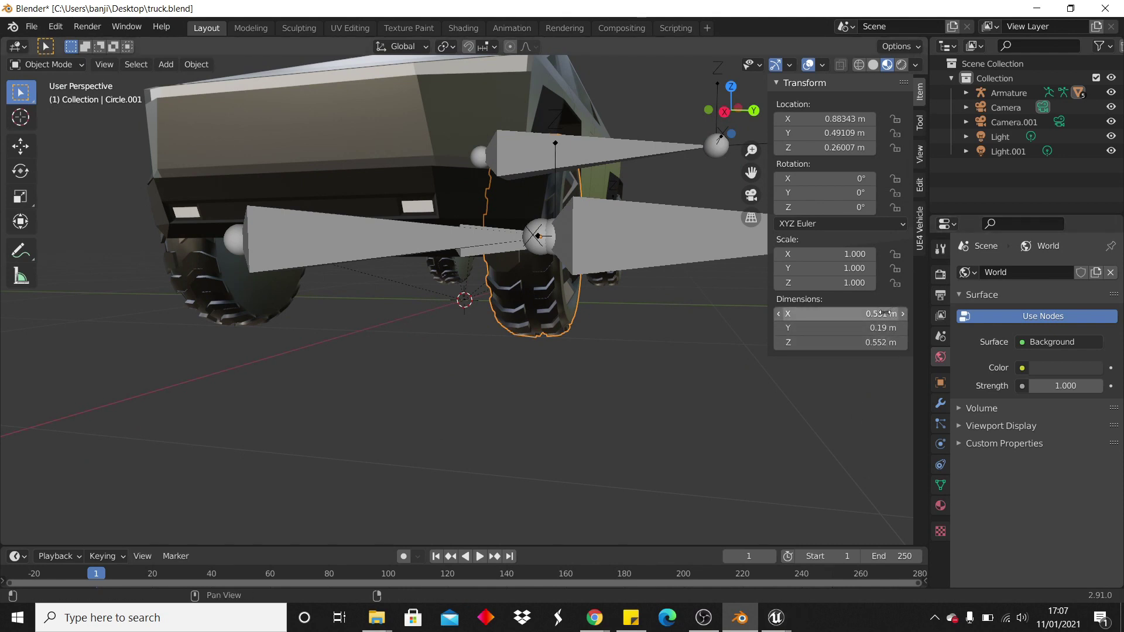
pyautogui.moveTo(776, 618)
pyautogui.click(843, 571)
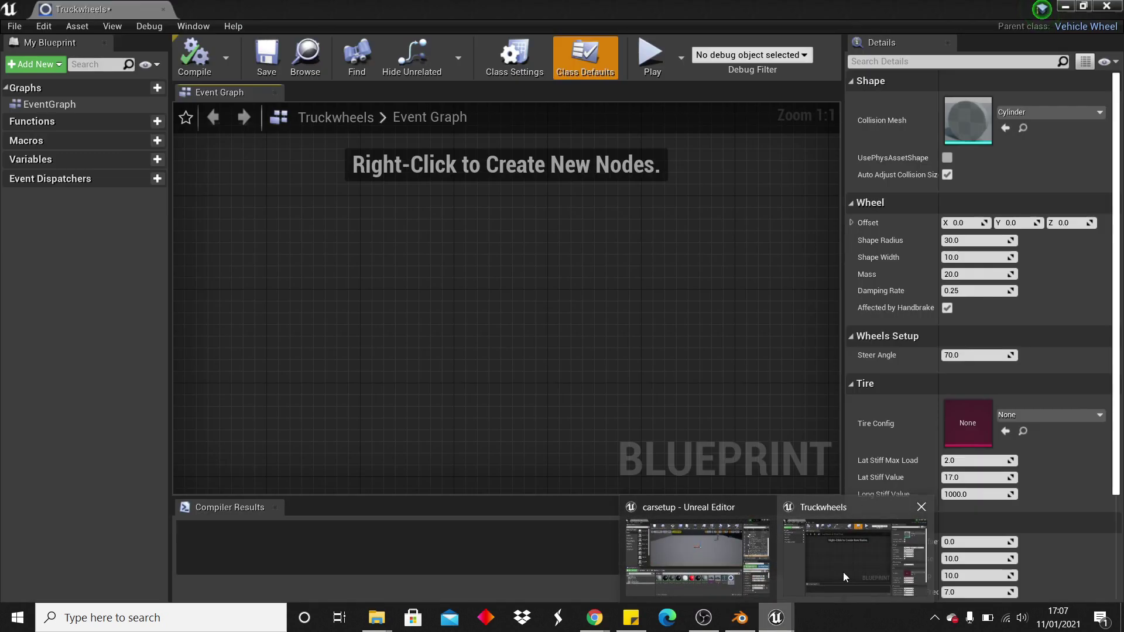
# Step: Enter 25 as the Truckwheels Shape Radius, then minimize back to ThirdPersonExampleMap
pyautogui.click(961, 241)
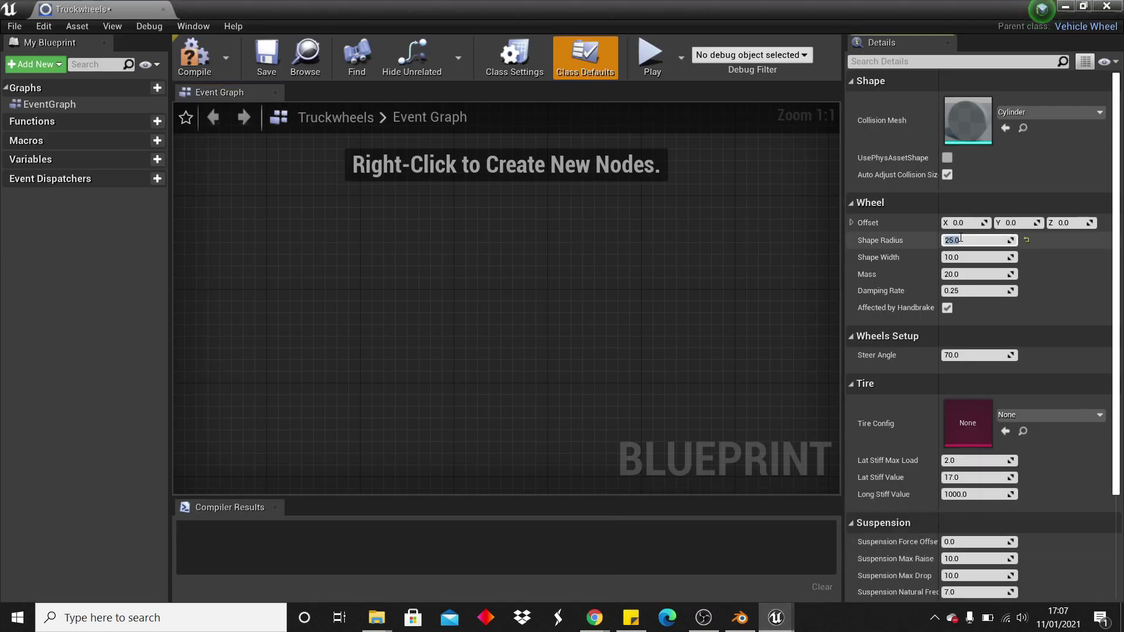
pyautogui.click(740, 618)
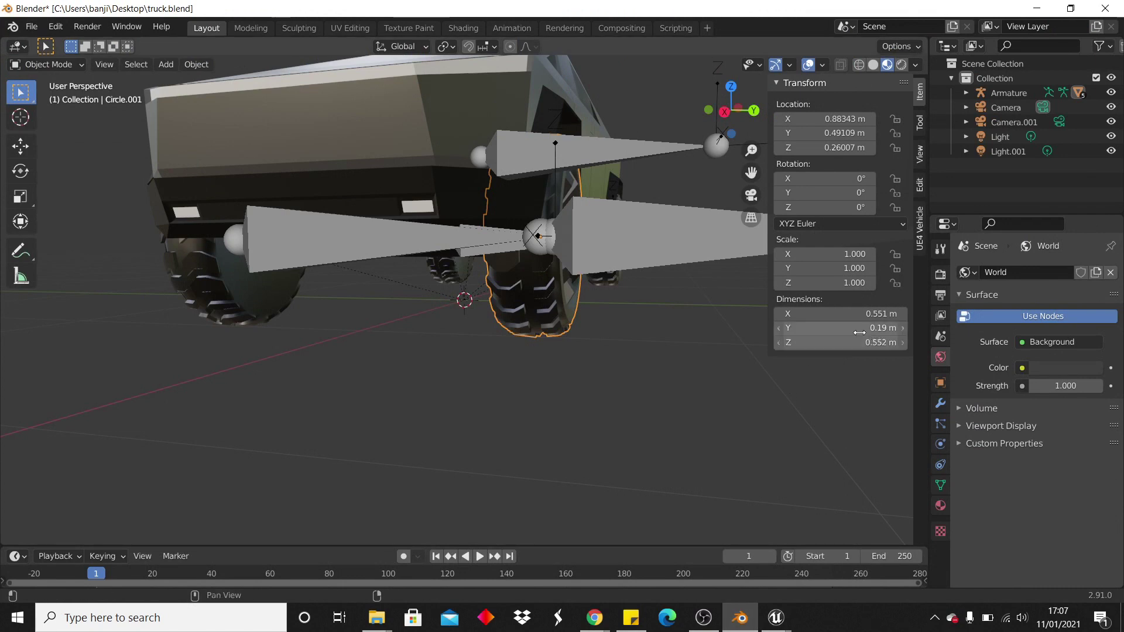
pyautogui.moveTo(776, 618)
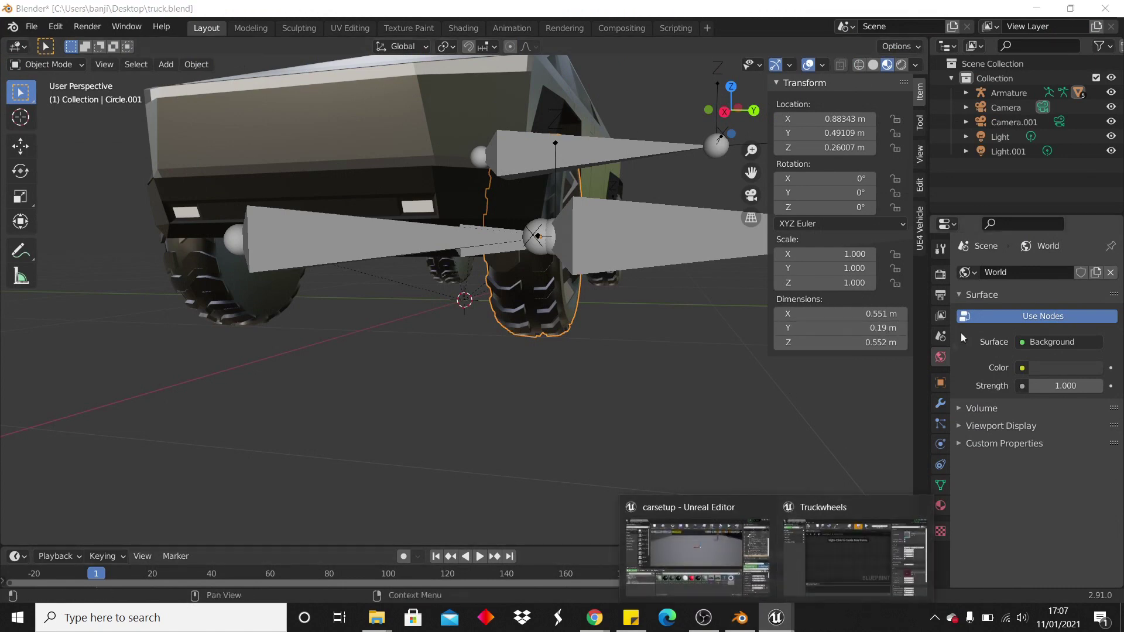
pyautogui.click(862, 567)
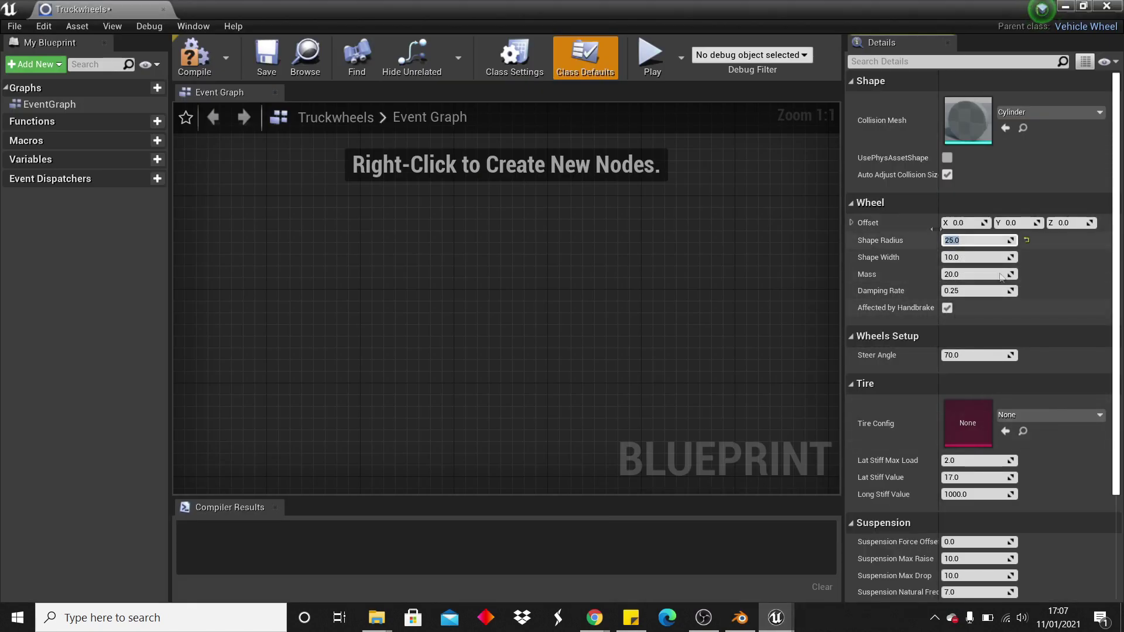
pyautogui.click(1066, 7)
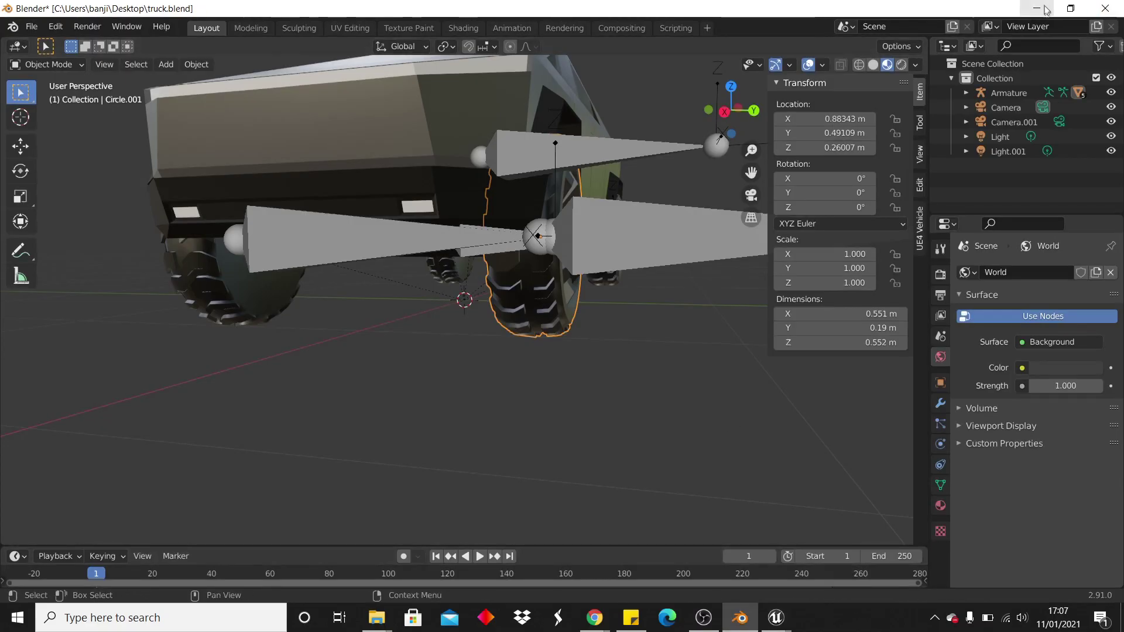
pyautogui.click(1046, 9)
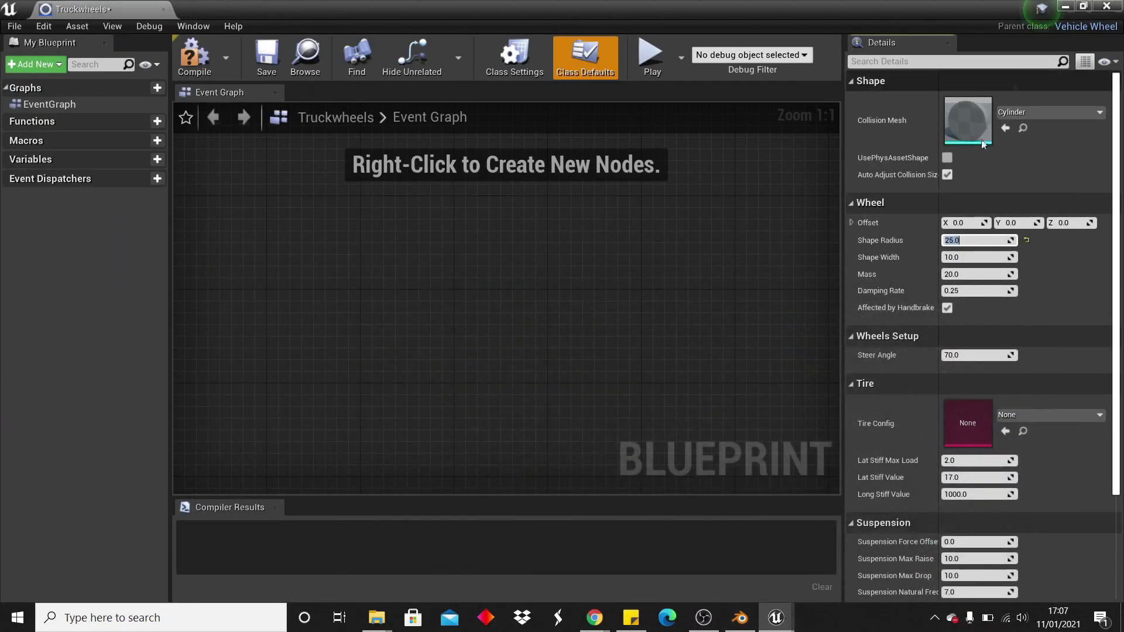
pyautogui.click(1068, 6)
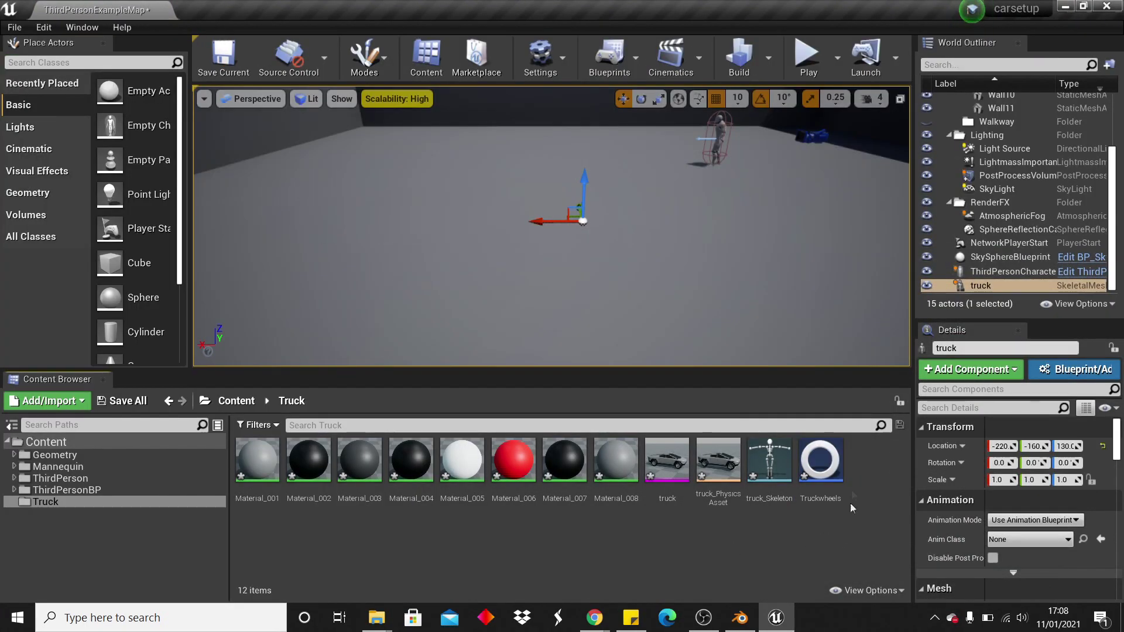
# Step: Create a VehicleAnimInstance Animation Blueprint for truck_Skeleton named vechileanimatiobp
pyautogui.rightClick(853, 480)
pyautogui.moveTo(922, 266)
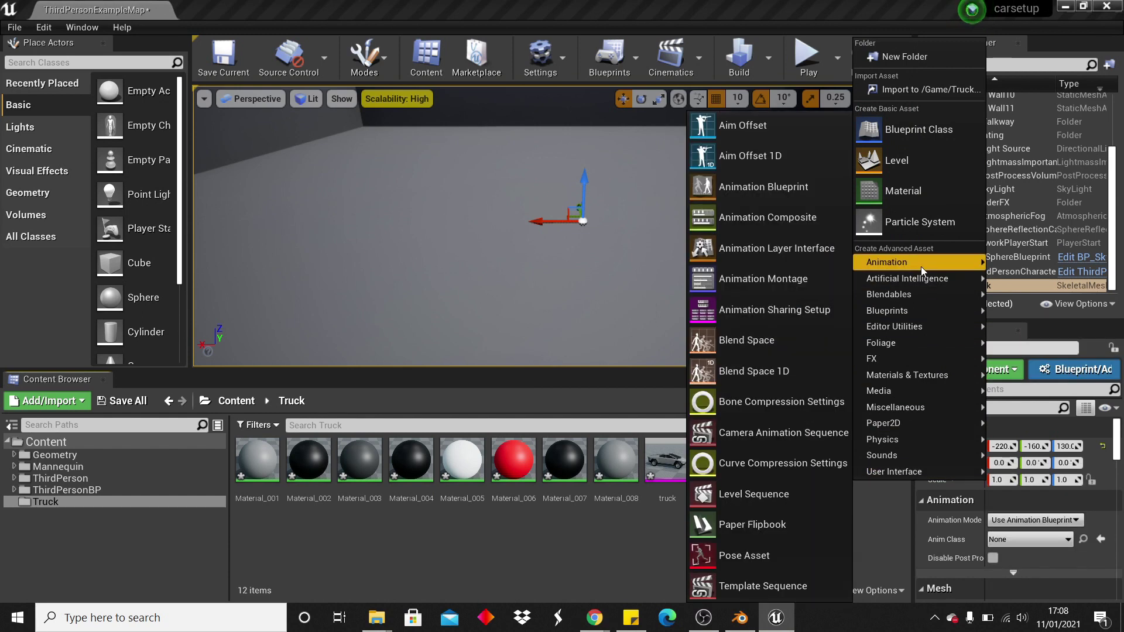
pyautogui.click(764, 187)
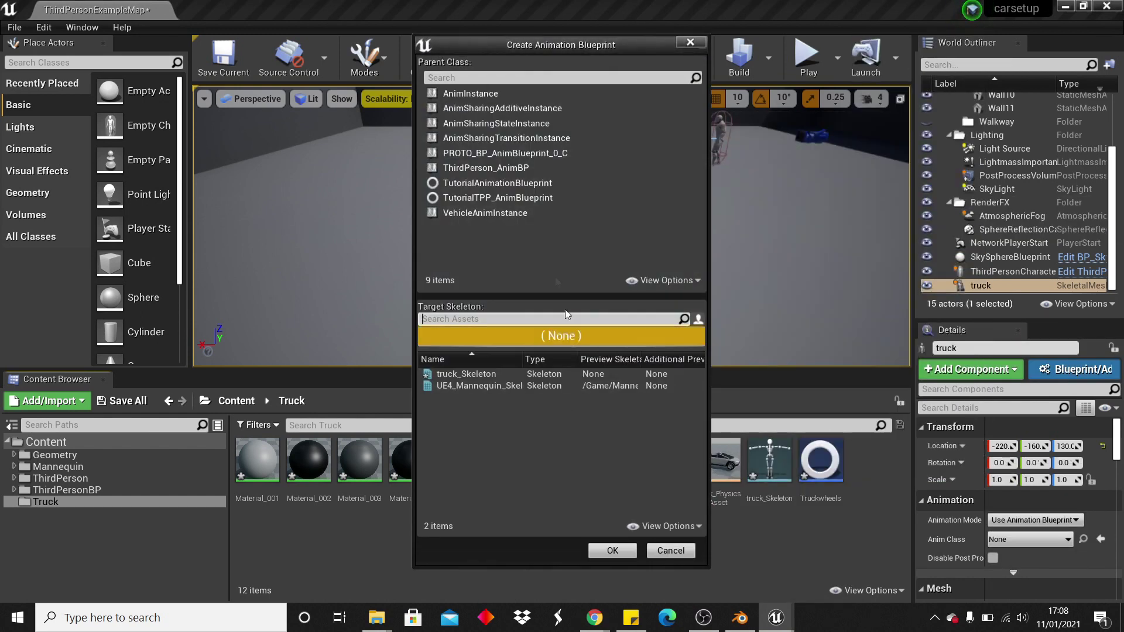
pyautogui.click(473, 213)
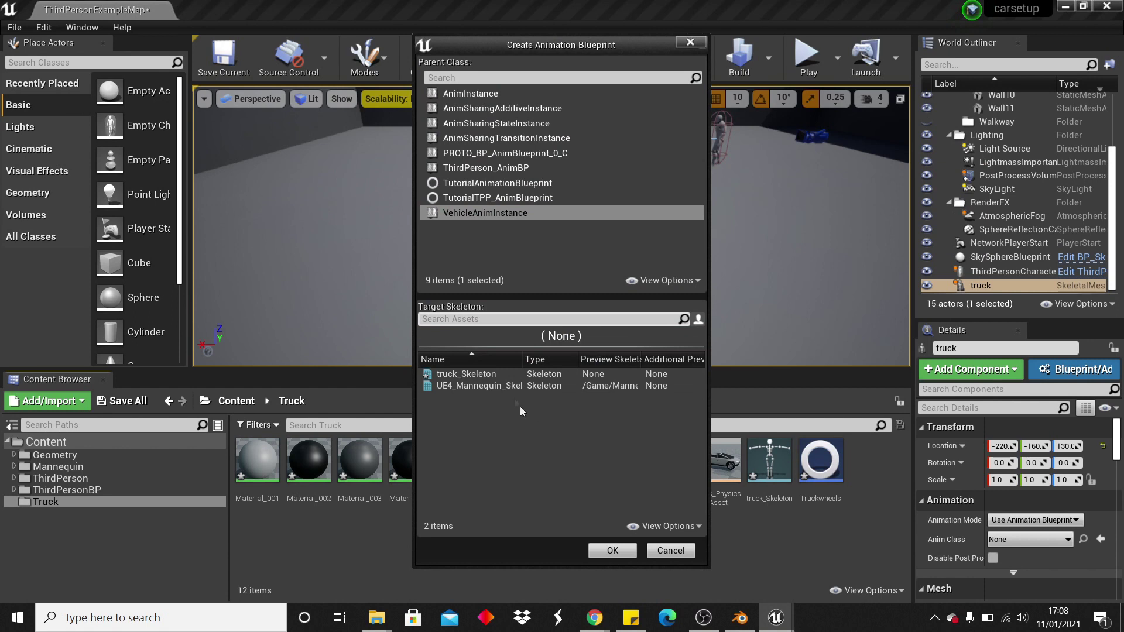
pyautogui.click(466, 374)
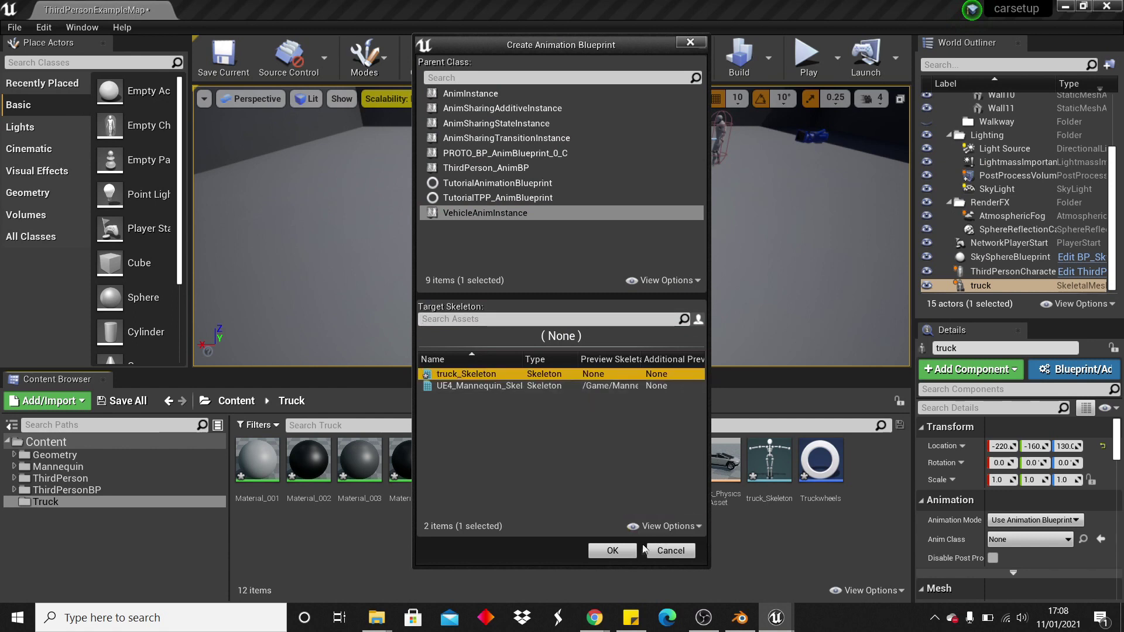
pyautogui.click(612, 551)
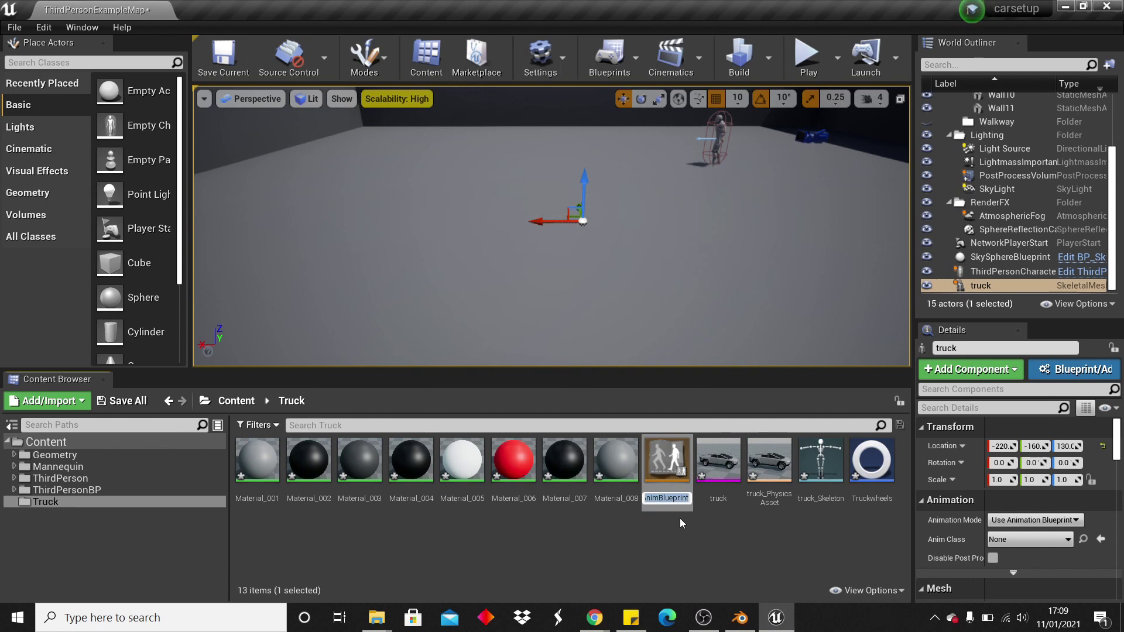
pyautogui.write('vechileanimatiobp')
# Step: Open vechileanimatiobp and add a Wheel Handler node wired into Output Pose
pyautogui.press('Return')
pyautogui.doubleClick(884, 474)
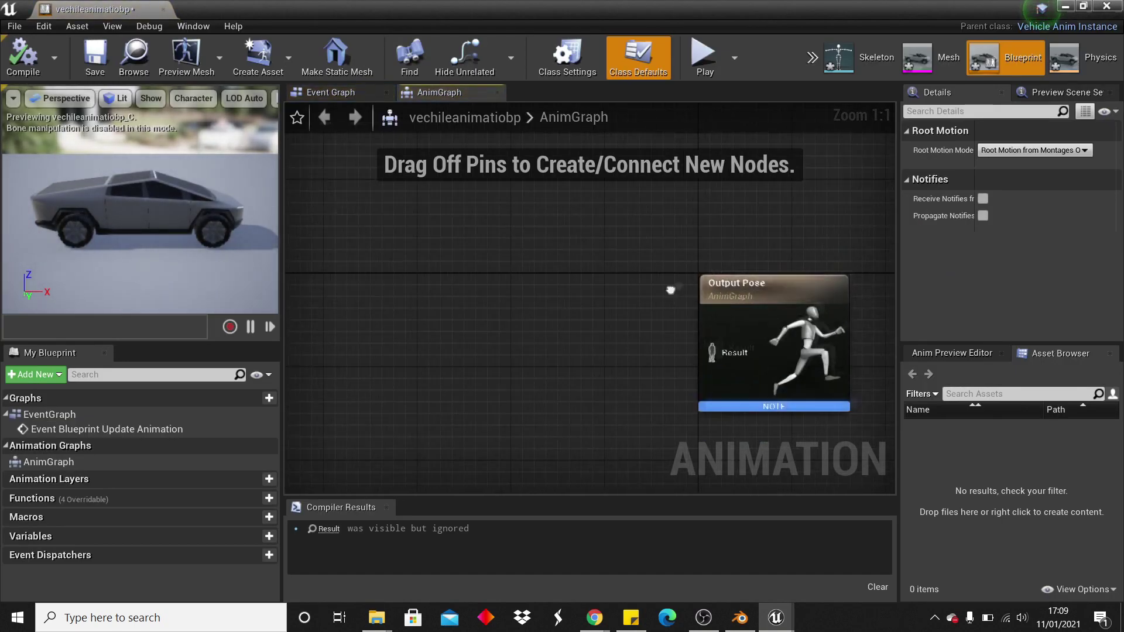
pyautogui.rightClick(425, 289)
pyautogui.write('wheel han')
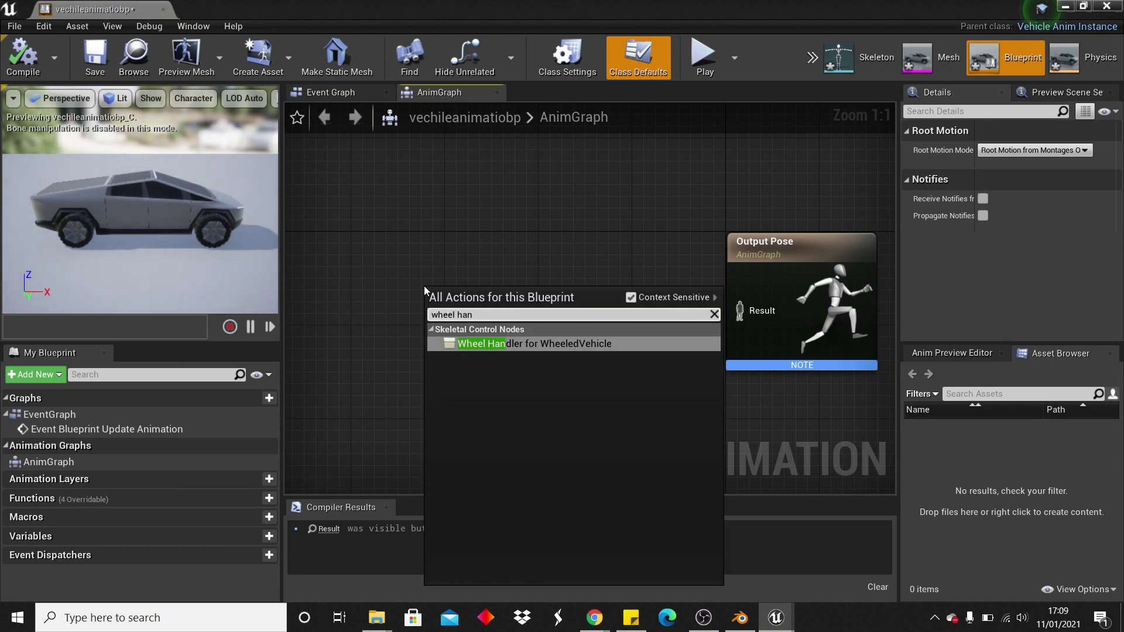
pyautogui.press('Return')
pyautogui.click(472, 276)
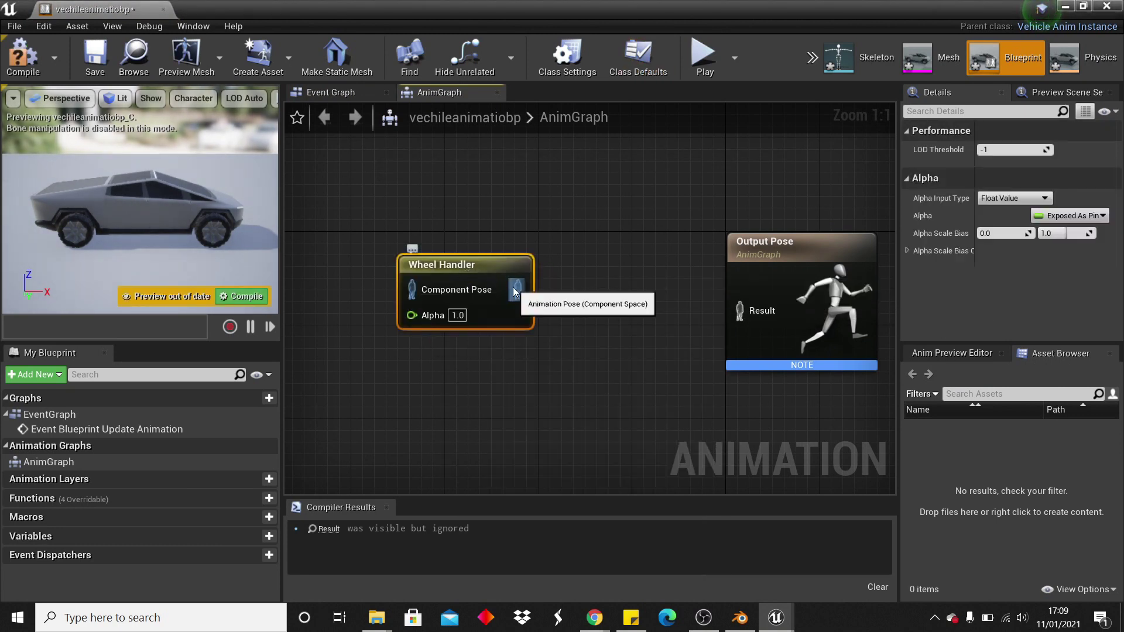
pyautogui.moveTo(518, 289); pyautogui.dragTo(749, 315)
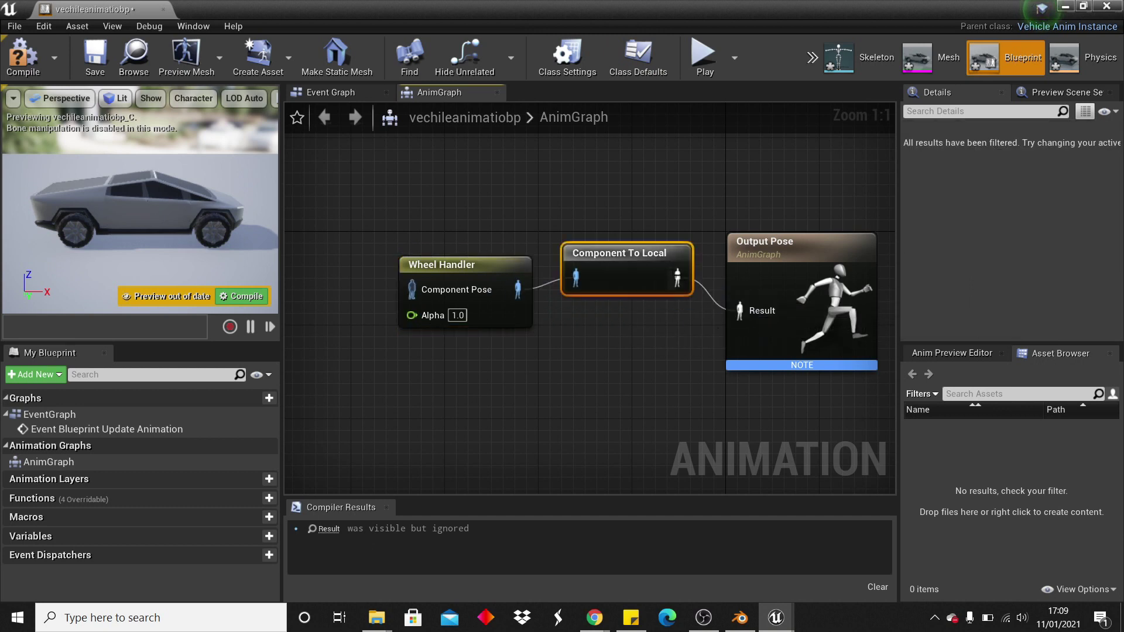
pyautogui.moveTo(440, 268); pyautogui.dragTo(678, 269, button='right')
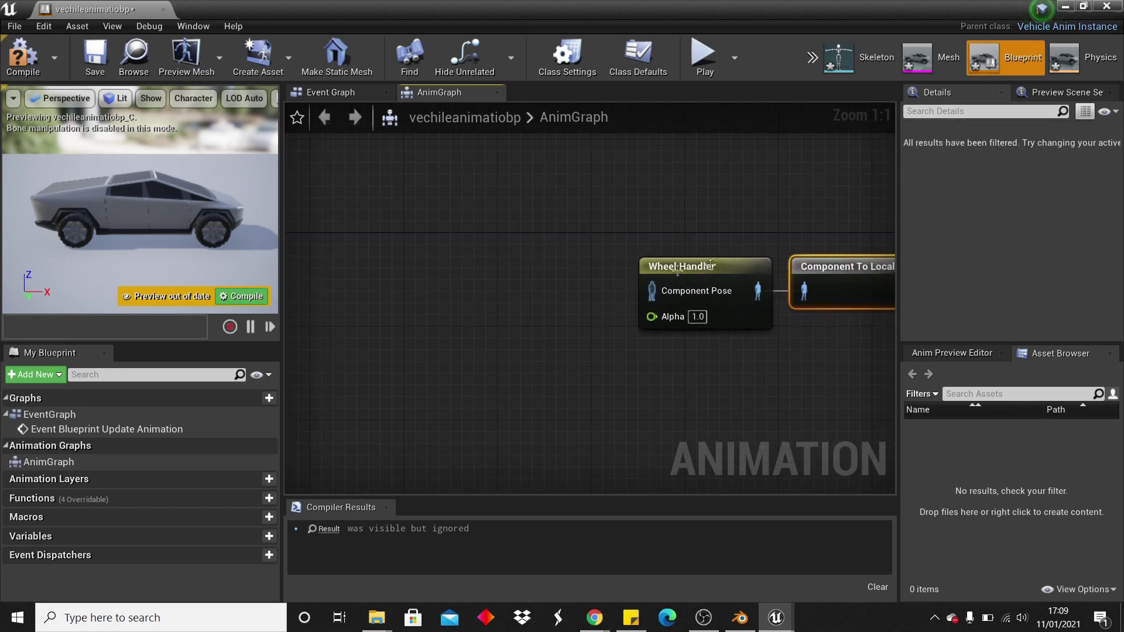
# Step: Feed a Mesh Space Ref Pose node into Wheel Handler, compile, and close the editor
pyautogui.rightClick(500, 266)
pyautogui.write('mes')
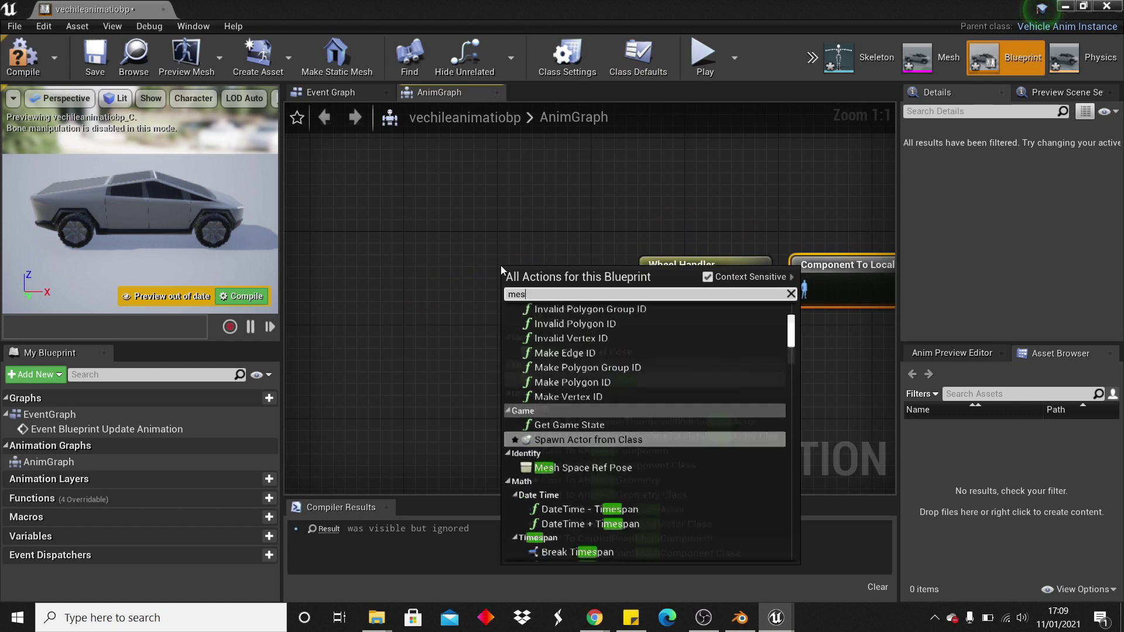
pyautogui.write('h space')
pyautogui.press('Return')
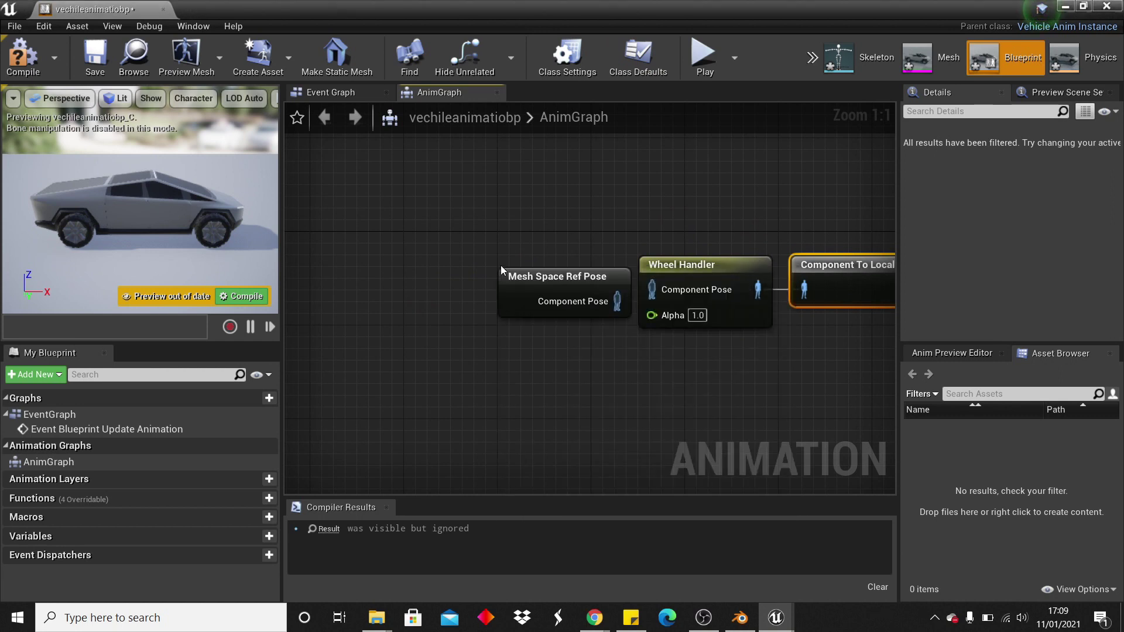
pyautogui.moveTo(569, 277); pyautogui.dragTo(416, 240)
pyautogui.moveTo(466, 266); pyautogui.dragTo(672, 301)
pyautogui.click(22, 57)
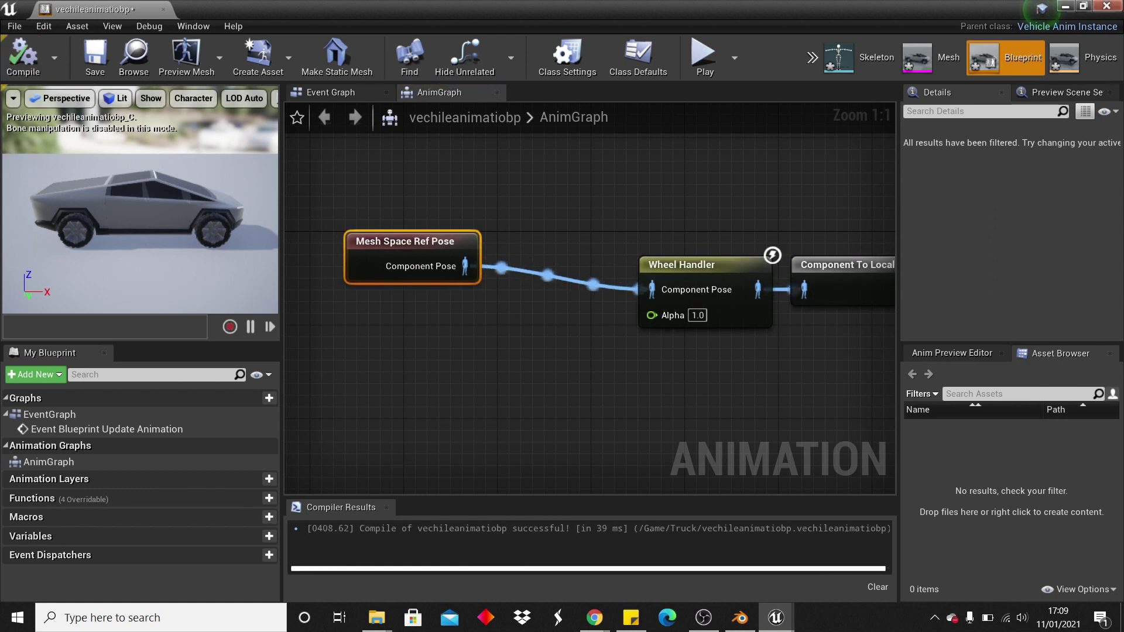
pyautogui.click(1115, 6)
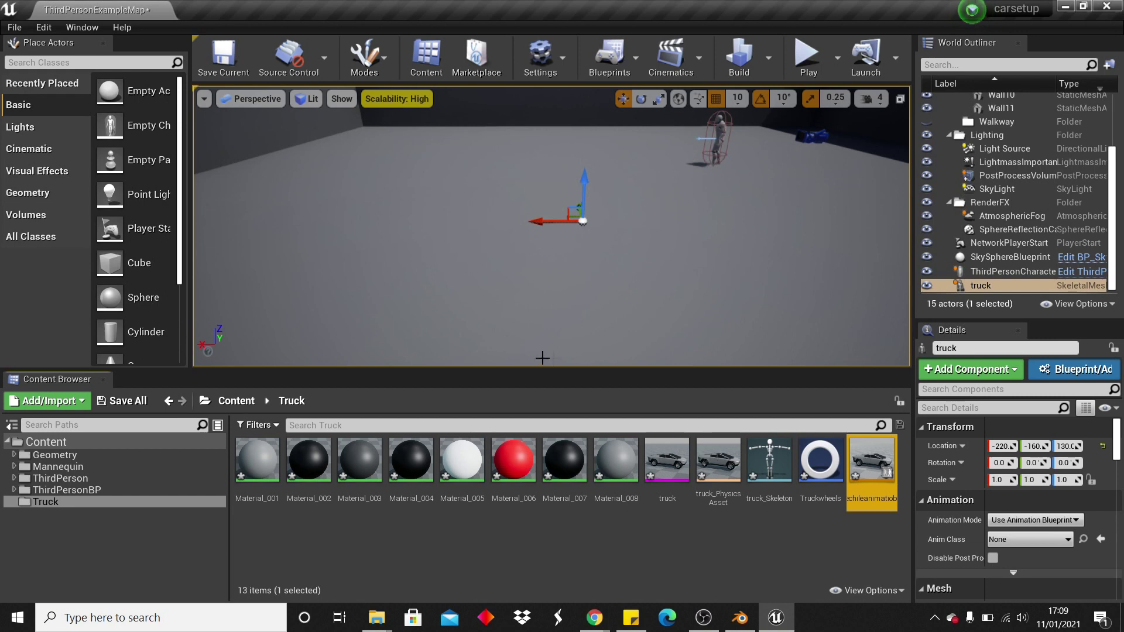
# Step: Open Project Settings at Engine - Input and expand Axis Mappings
pyautogui.click(540, 55)
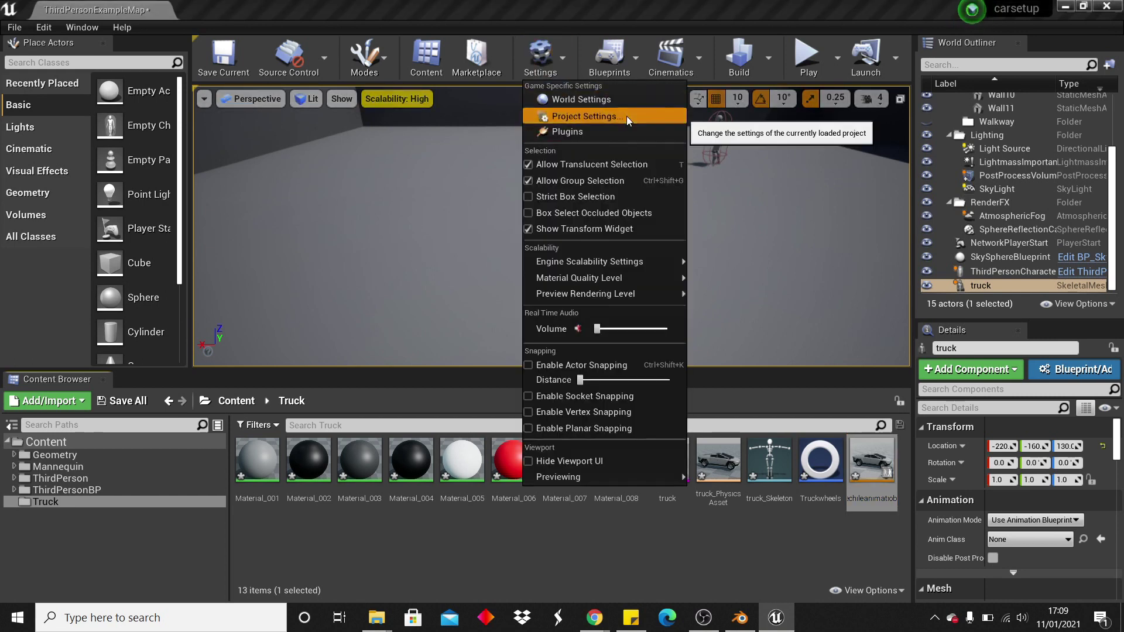
pyautogui.click(627, 116)
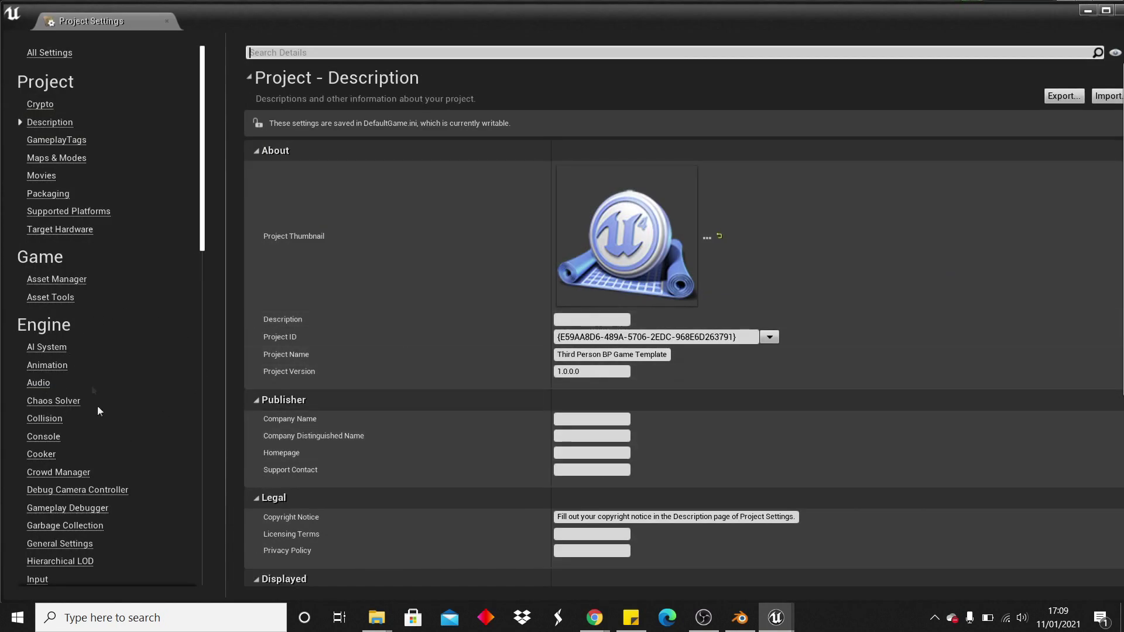
pyautogui.scroll(-4, 97, 410)
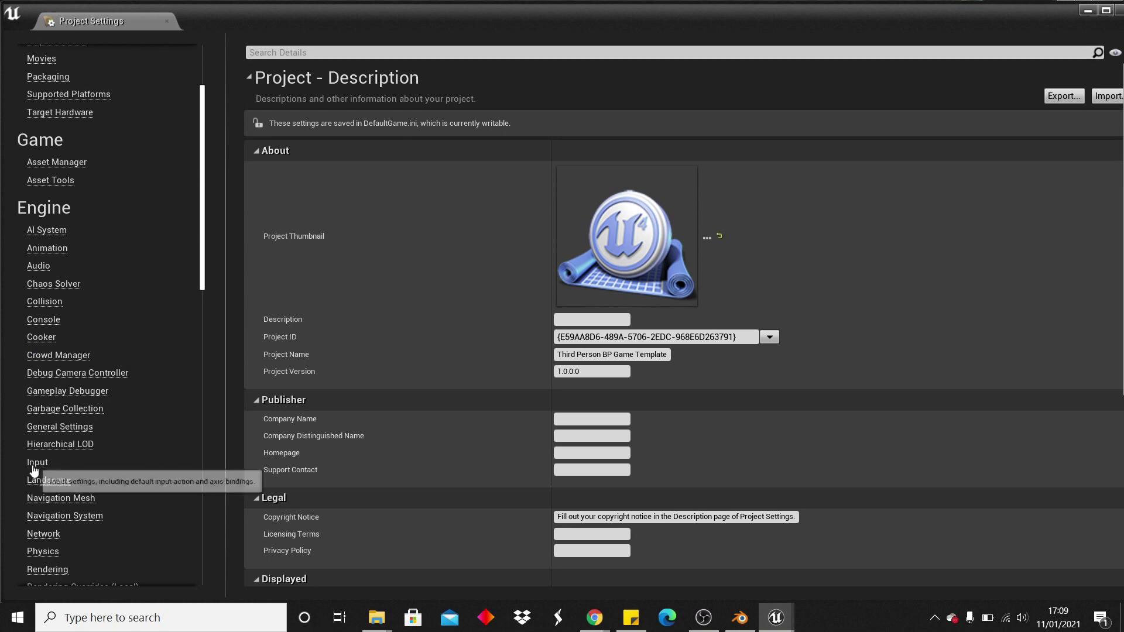
pyautogui.click(34, 467)
pyautogui.click(257, 215)
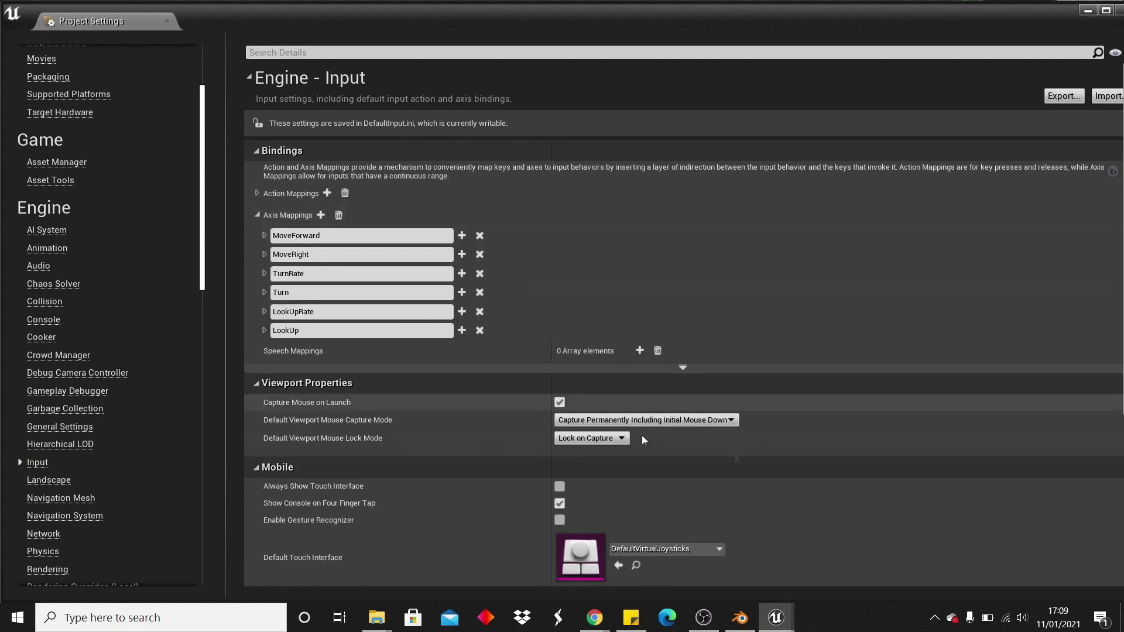
# Step: Inspect the MoveForward, MoveRight, LookUp (Mouse Y) and Turn (Mouse X) bindings
pyautogui.click(265, 236)
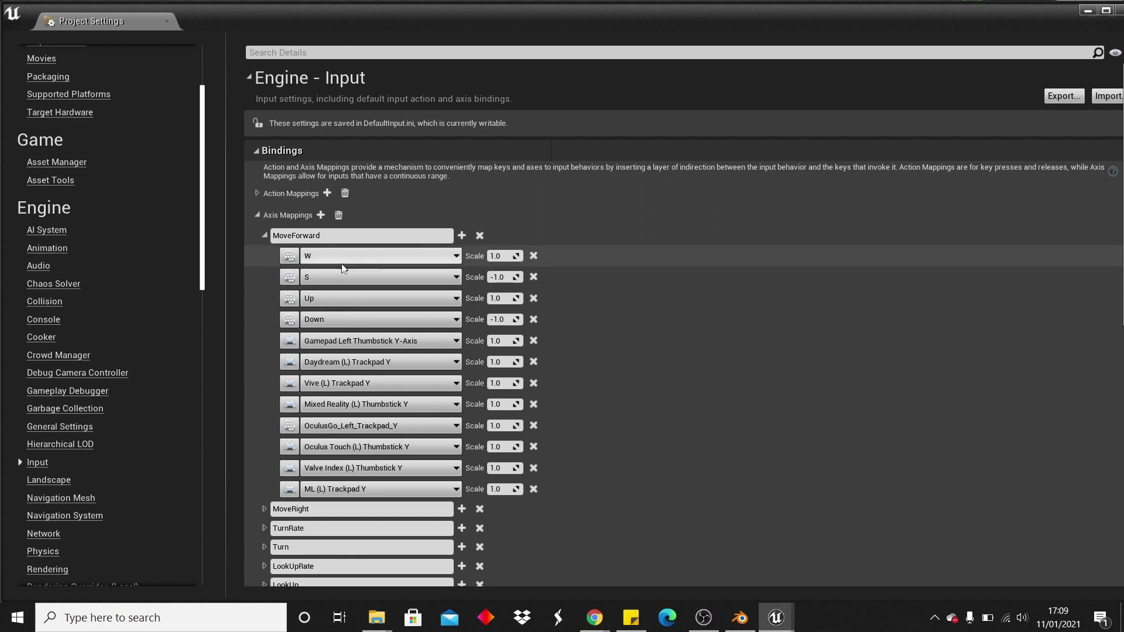
pyautogui.click(264, 236)
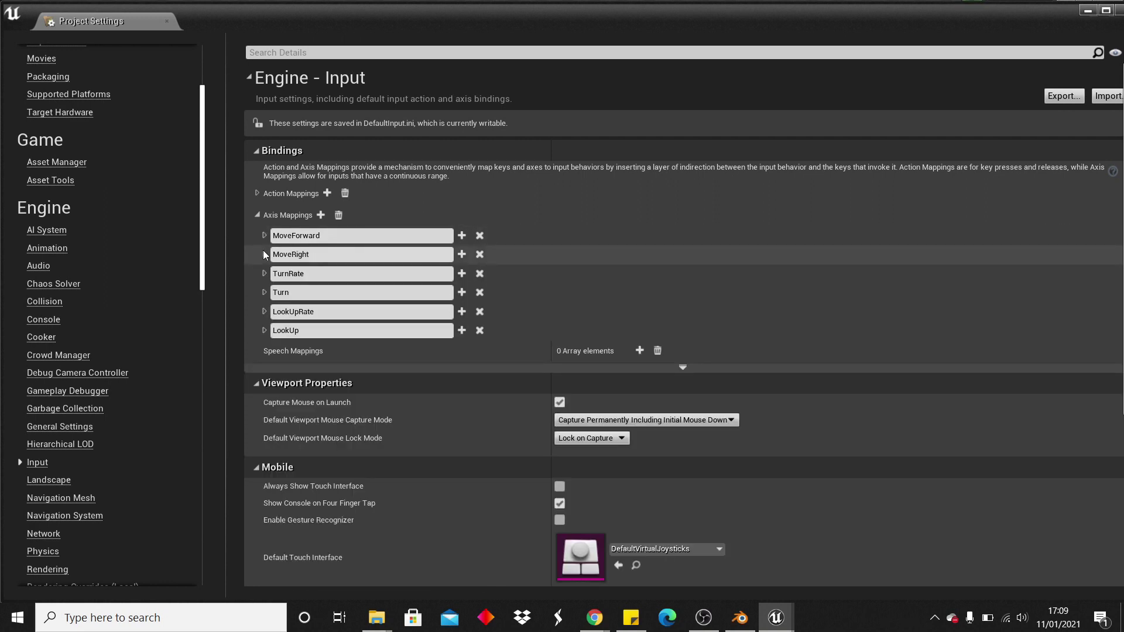
pyautogui.click(264, 254)
pyautogui.click(265, 257)
pyautogui.click(264, 330)
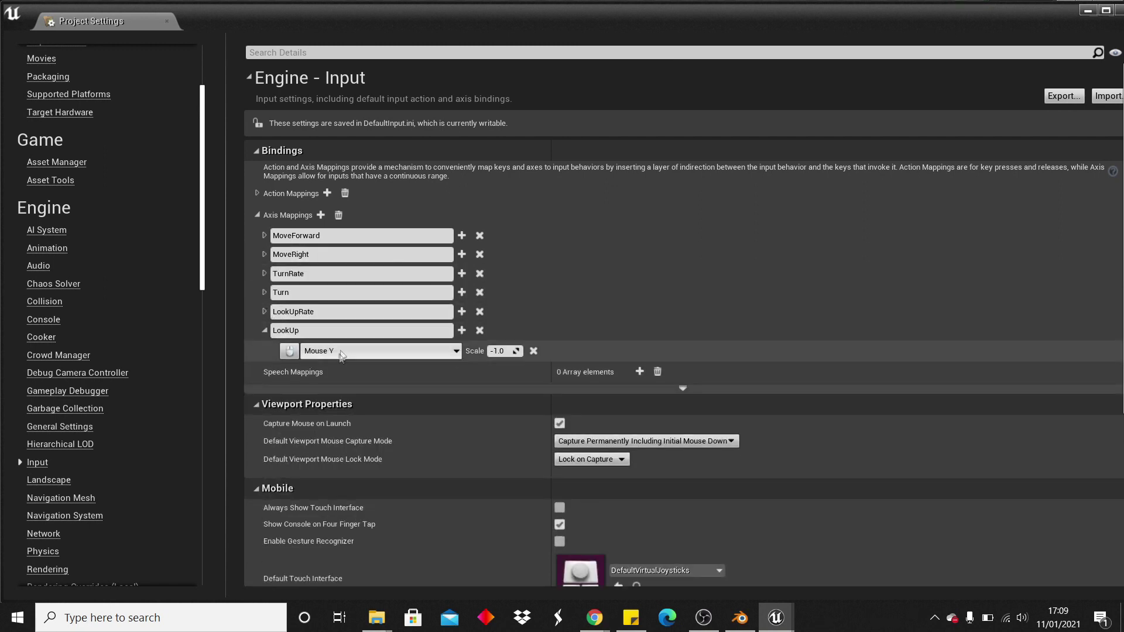
pyautogui.click(264, 294)
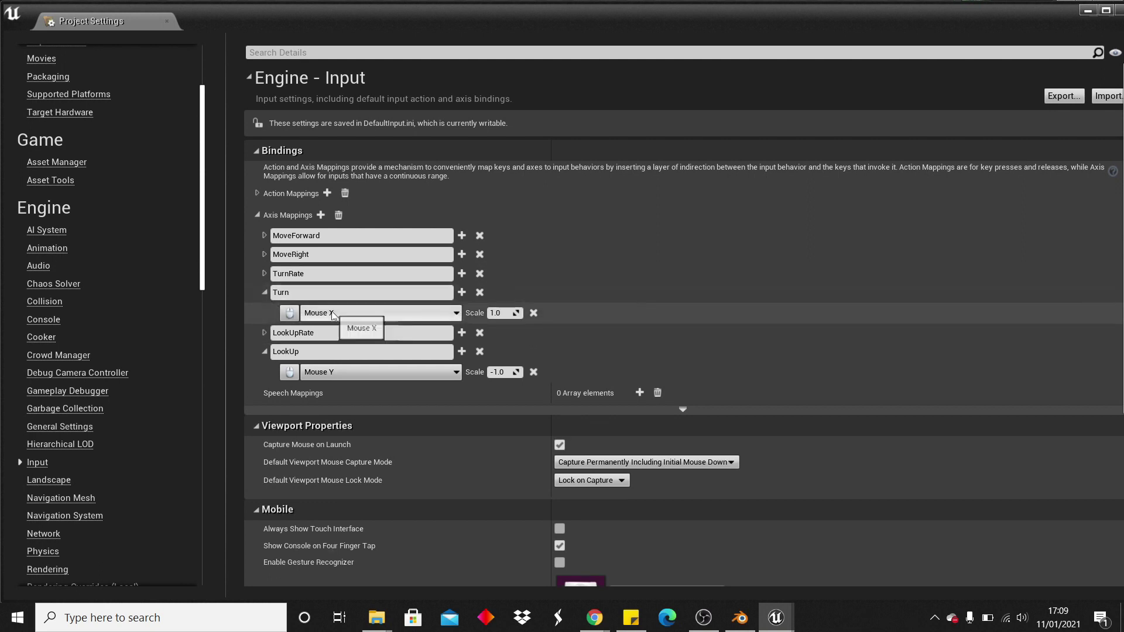